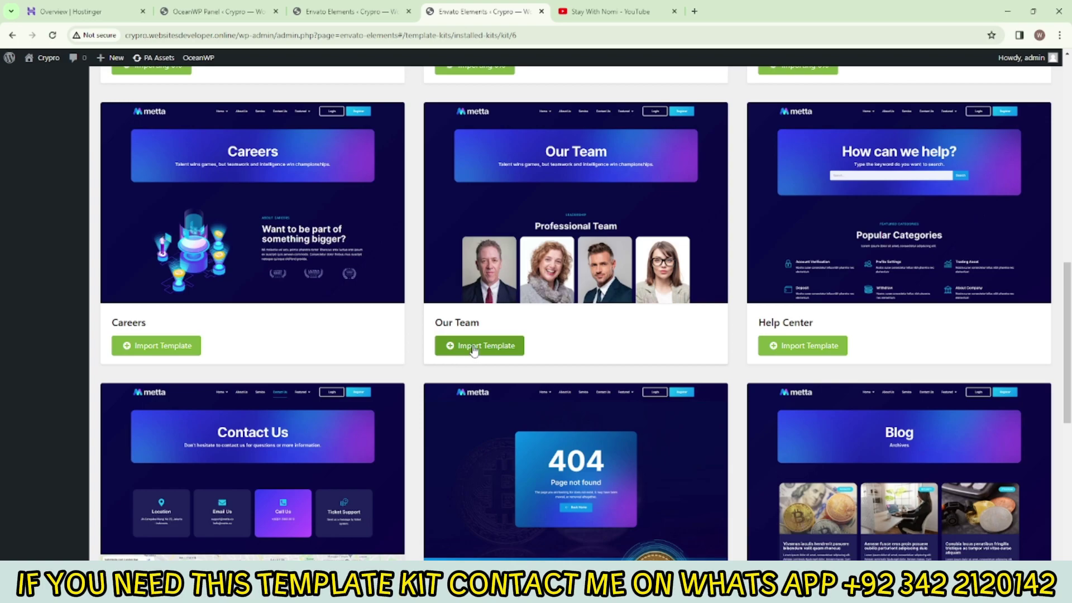
Import the Our Team, Contact Us, Metta V1 - Header and Metta V1 - Footer templates from the Metta kit
{"action": "scroll", "coordinate": [535, 351], "scroll_direction": "down", "scroll_amount": 5}
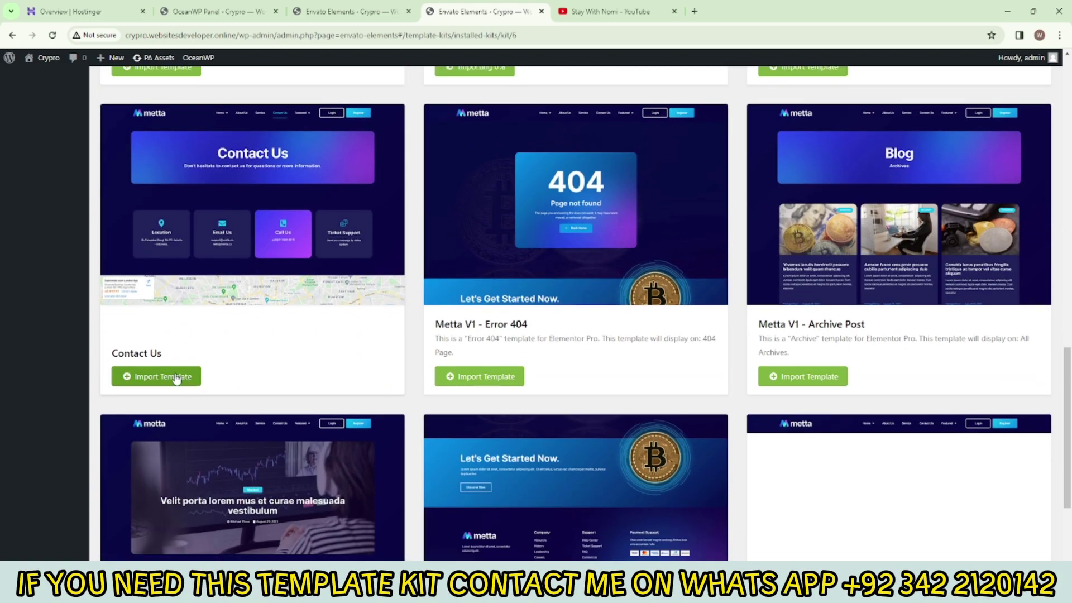
{"action": "left_click", "coordinate": [164, 376]}
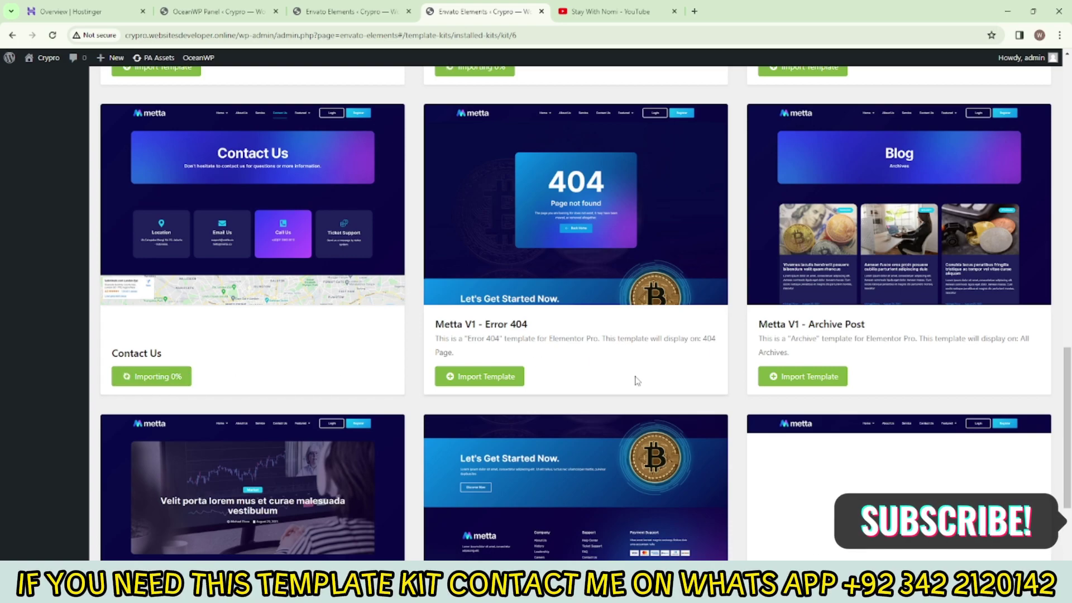
{"action": "scroll", "coordinate": [634, 378], "scroll_direction": "down", "scroll_amount": 3}
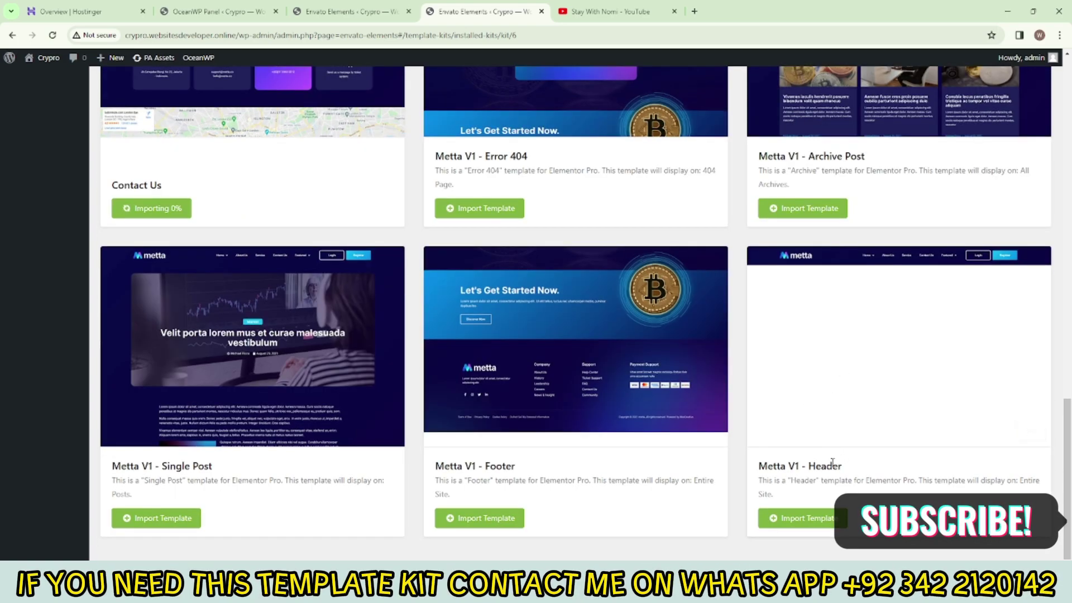
{"action": "scroll", "coordinate": [843, 455], "scroll_direction": "down", "scroll_amount": 1}
{"action": "left_click", "coordinate": [798, 496]}
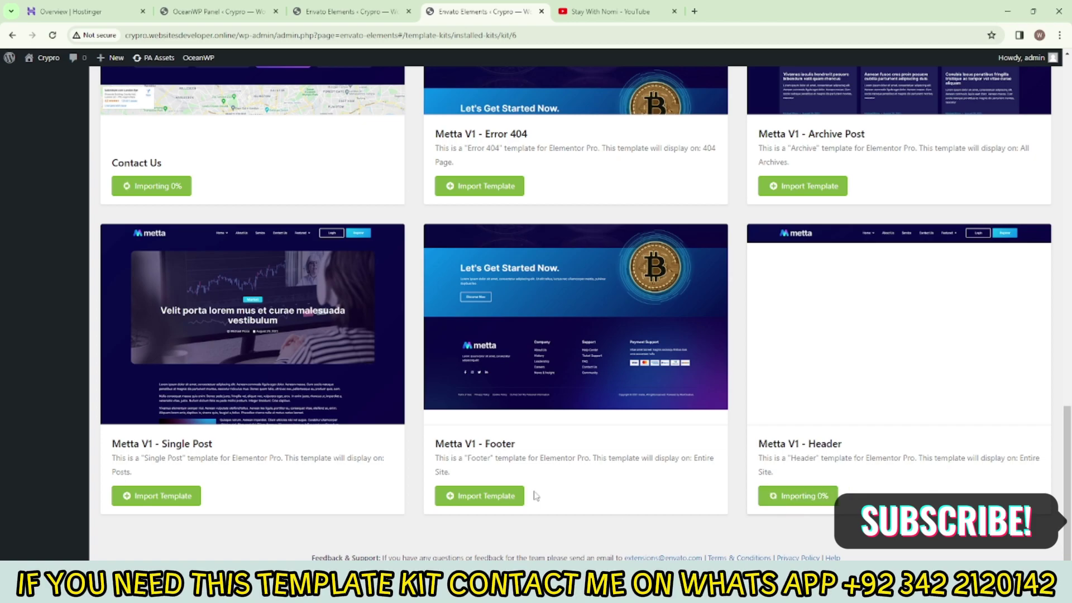
{"action": "left_click", "coordinate": [475, 497]}
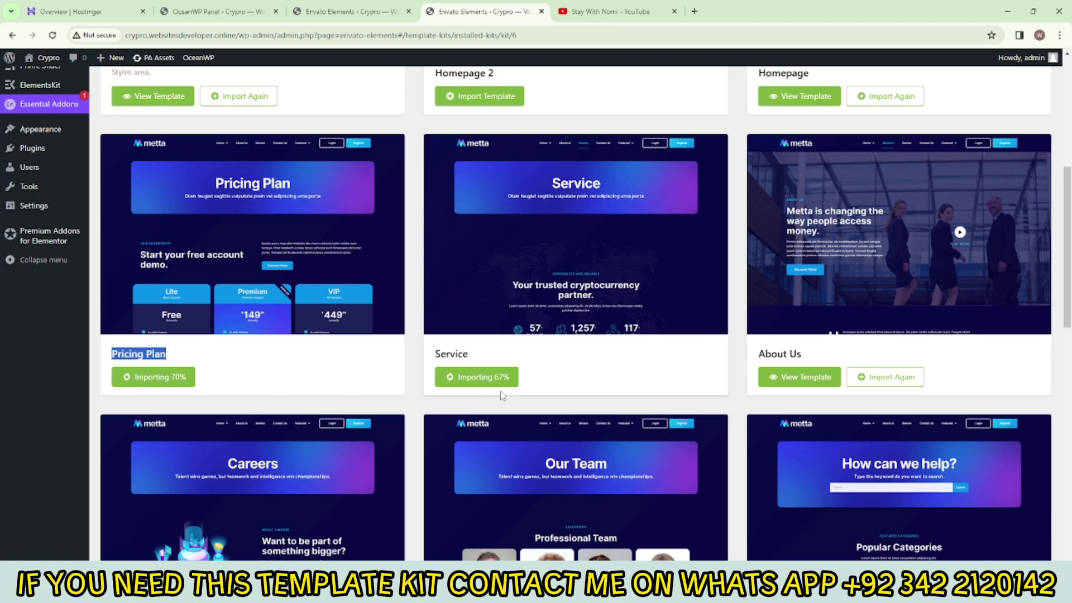
Check that the kit templates are imported, and add a new WordPress page titled Home
{"action": "scroll", "coordinate": [428, 334], "scroll_direction": "down", "scroll_amount": 10}
{"action": "scroll", "coordinate": [427, 331], "scroll_direction": "down", "scroll_amount": 1}
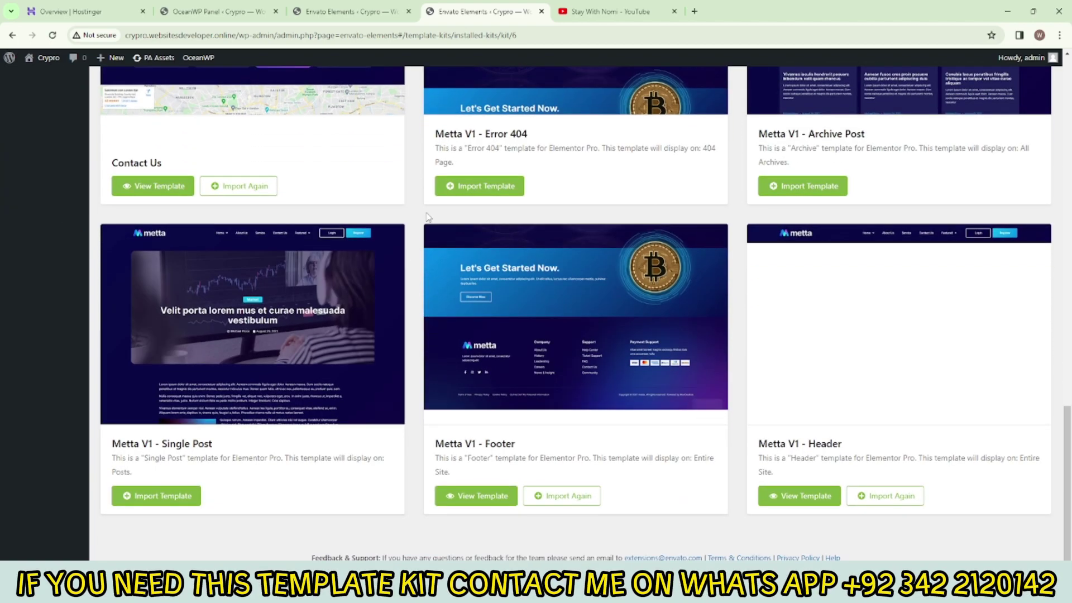
{"action": "scroll", "coordinate": [425, 211], "scroll_direction": "up", "scroll_amount": 14}
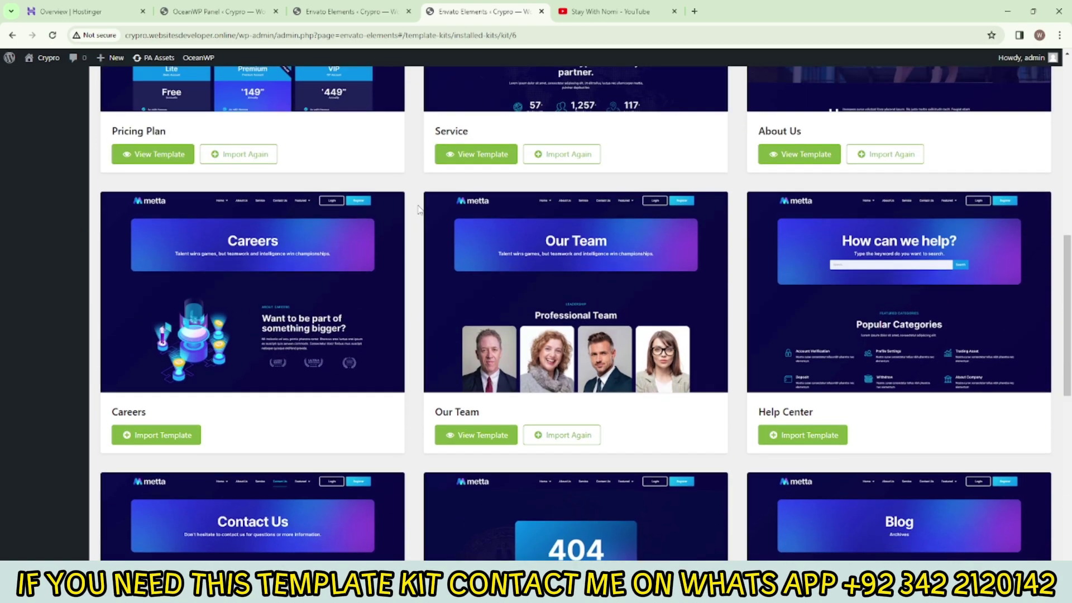
{"action": "scroll", "coordinate": [418, 209], "scroll_direction": "up", "scroll_amount": 7}
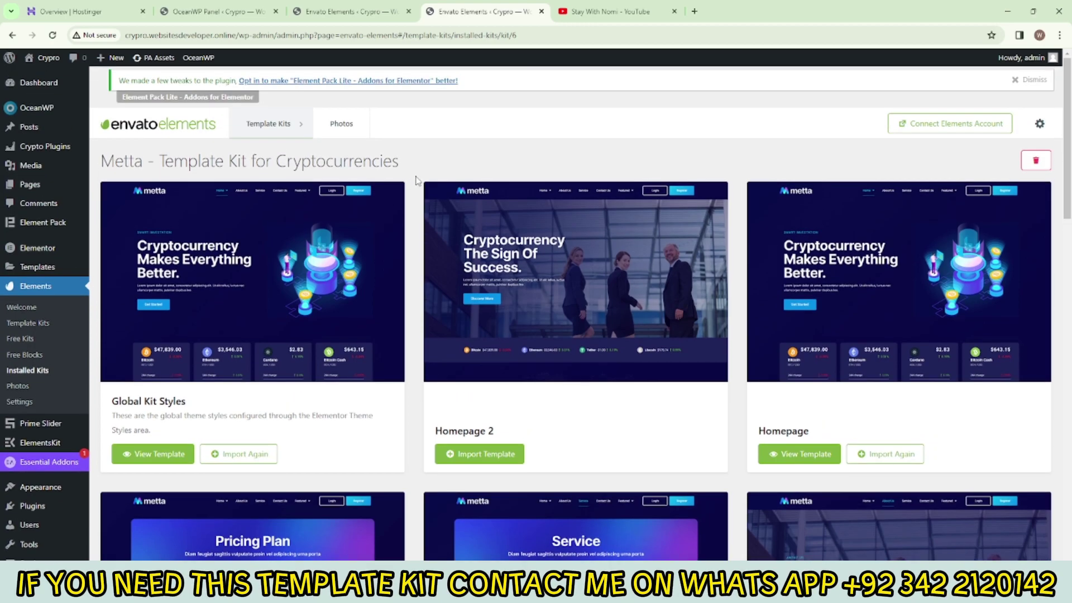
{"action": "mouse_move", "coordinate": [24, 192]}
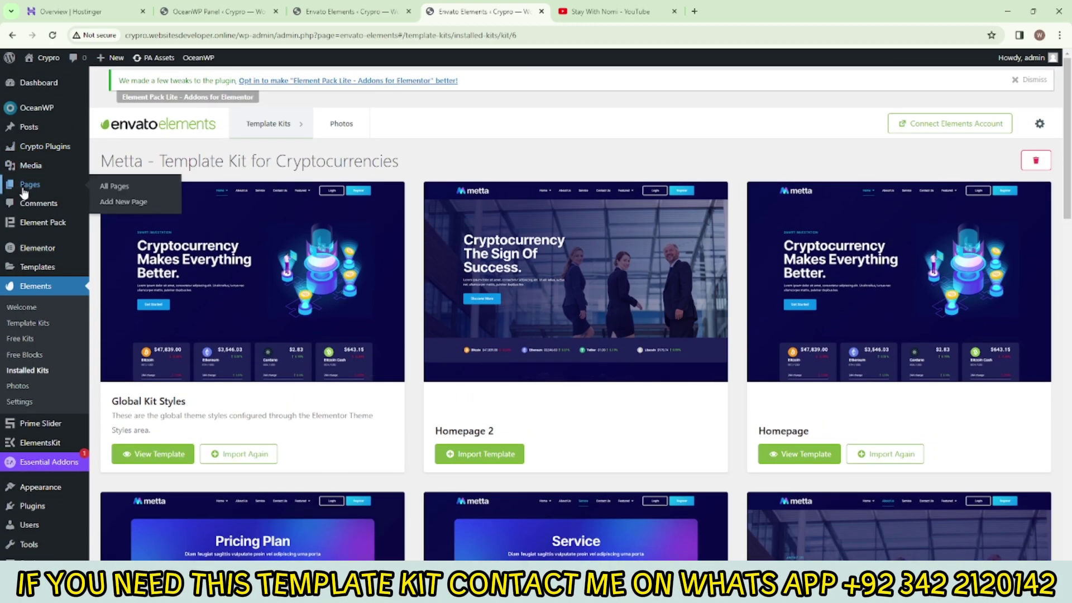
{"action": "left_click", "coordinate": [61, 194]}
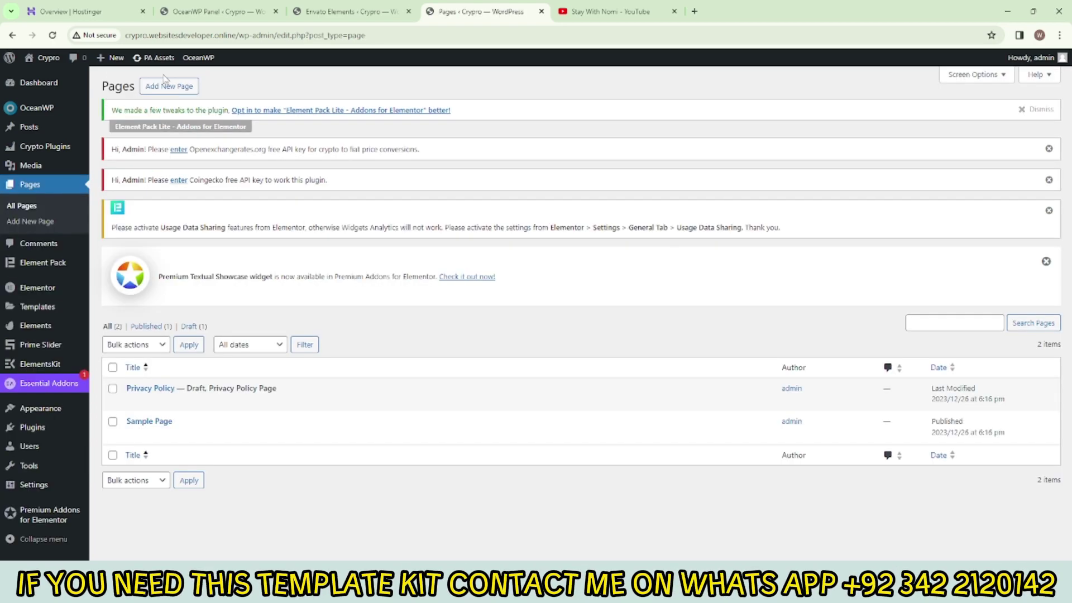
{"action": "left_click", "coordinate": [161, 91]}
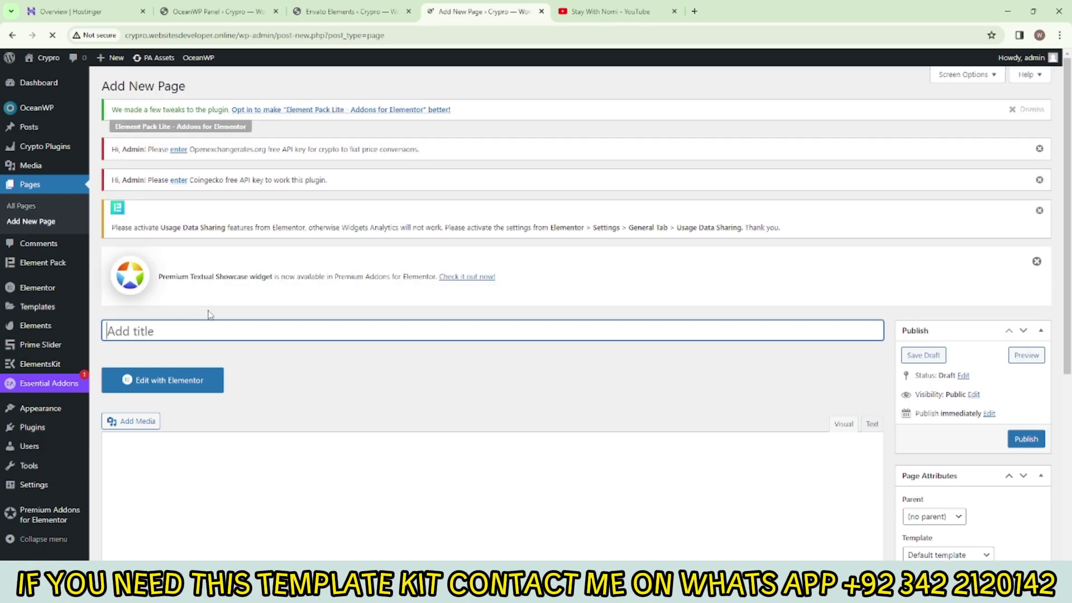
{"action": "type", "text": "Home"}
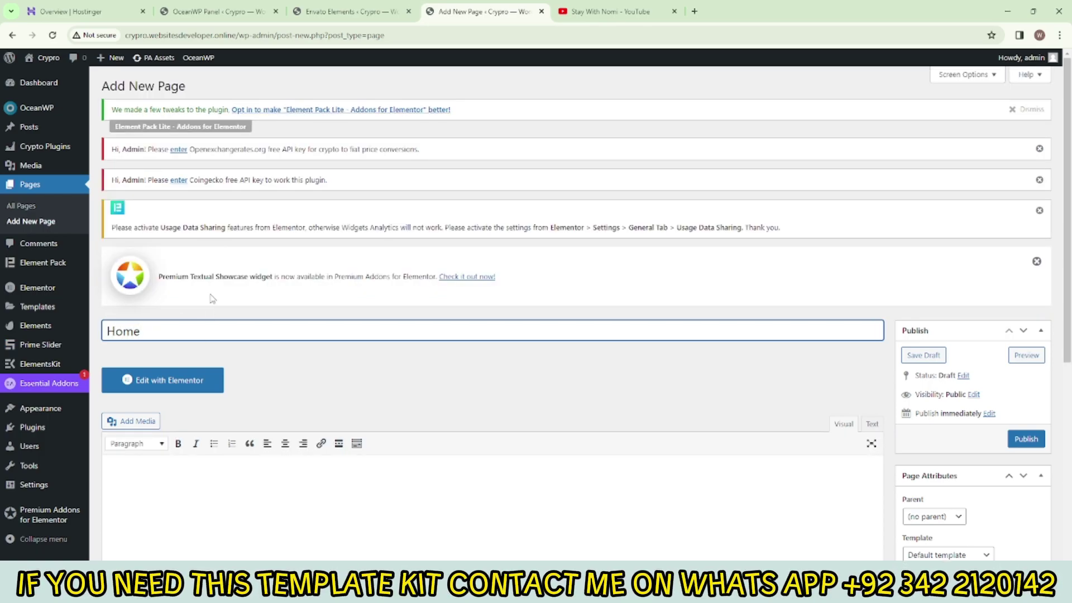
Assign the Elementor Full Width template to the Home page and disable its paddings in the OceanWP settings
{"action": "scroll", "coordinate": [282, 297], "scroll_direction": "down", "scroll_amount": 4}
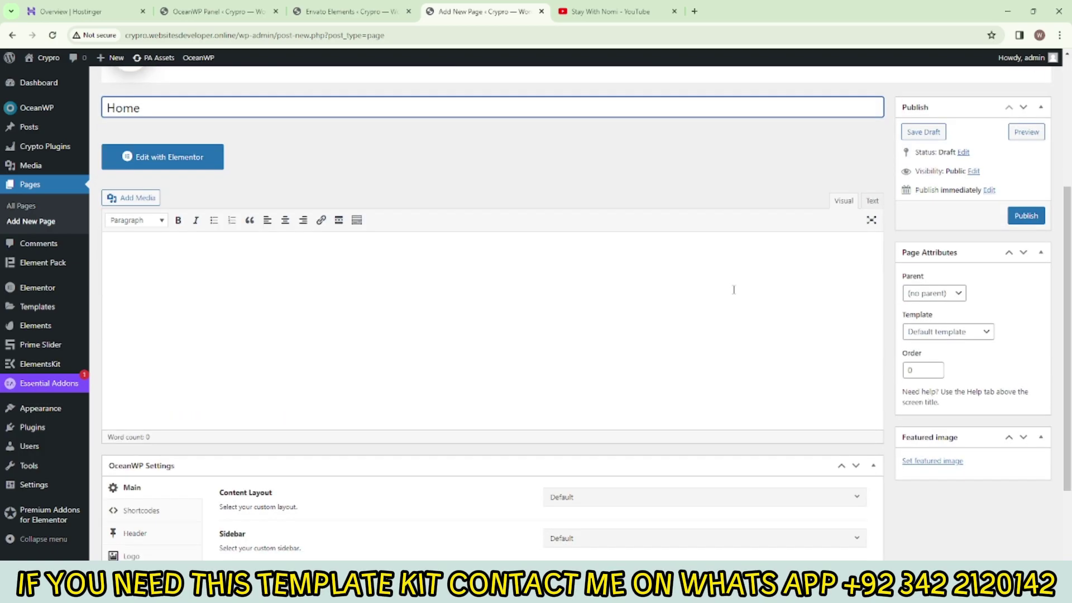
{"action": "left_click", "coordinate": [983, 333]}
{"action": "left_click", "coordinate": [958, 368]}
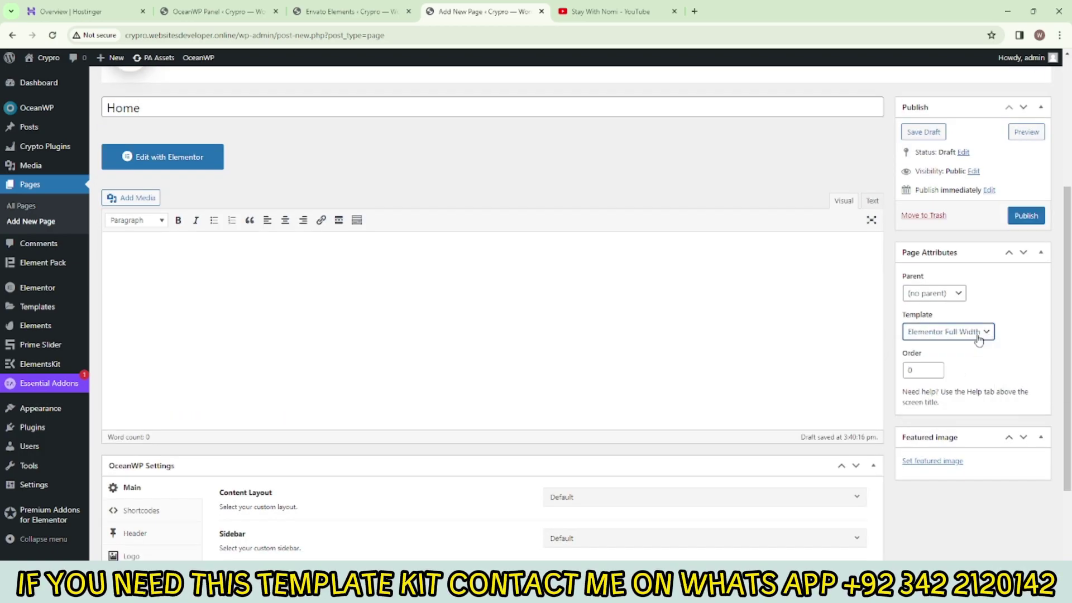
{"action": "scroll", "coordinate": [614, 380], "scroll_direction": "down", "scroll_amount": 2}
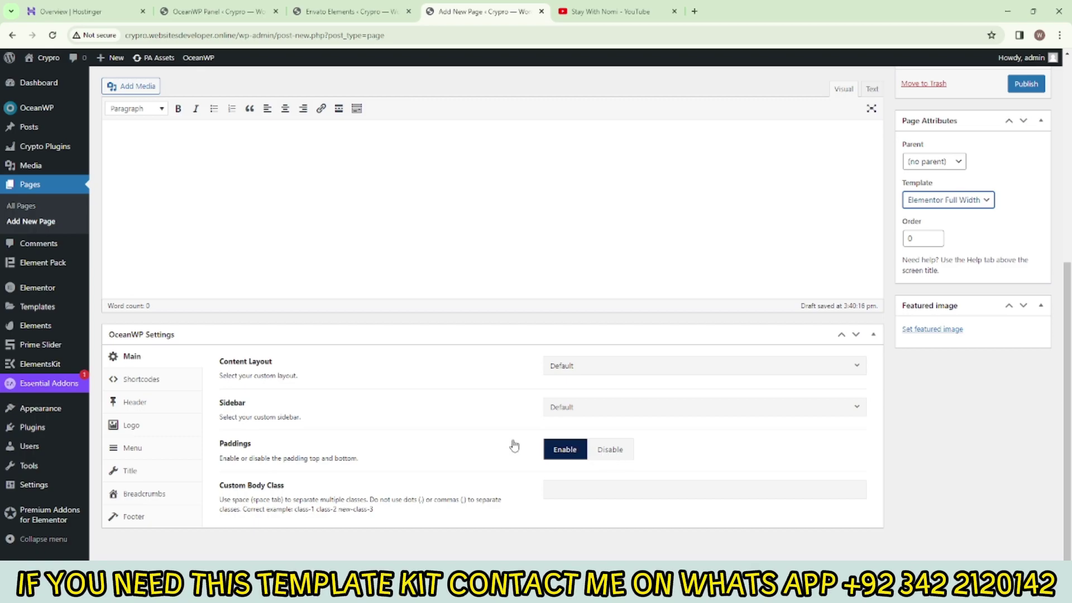
{"action": "left_click", "coordinate": [610, 455]}
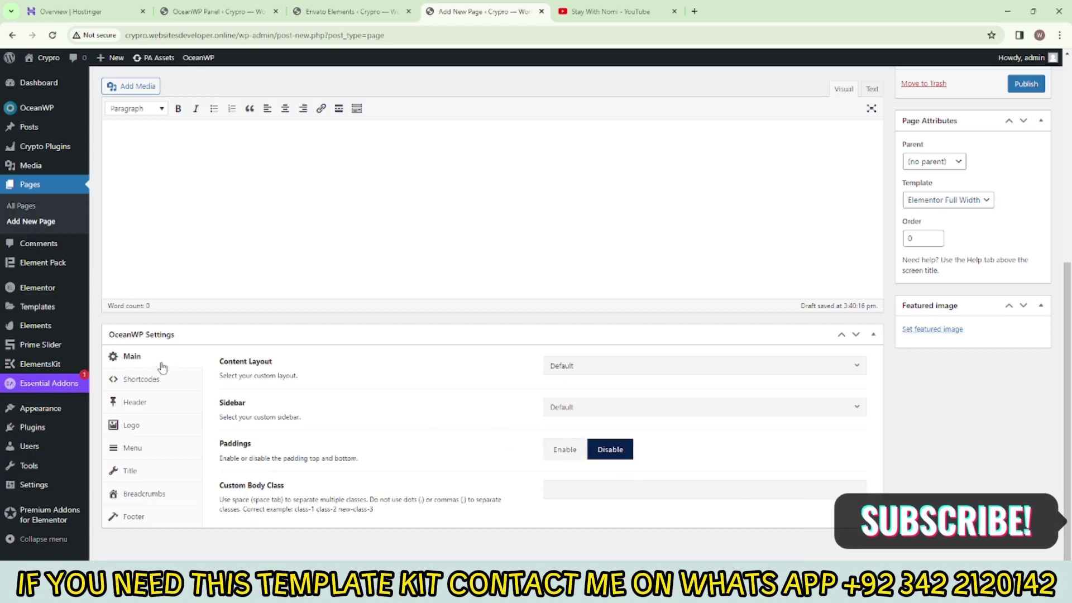
Enable the header and disable the top bar in the Home page's OceanWP header settings
{"action": "left_click", "coordinate": [168, 384]}
{"action": "left_click", "coordinate": [157, 405]}
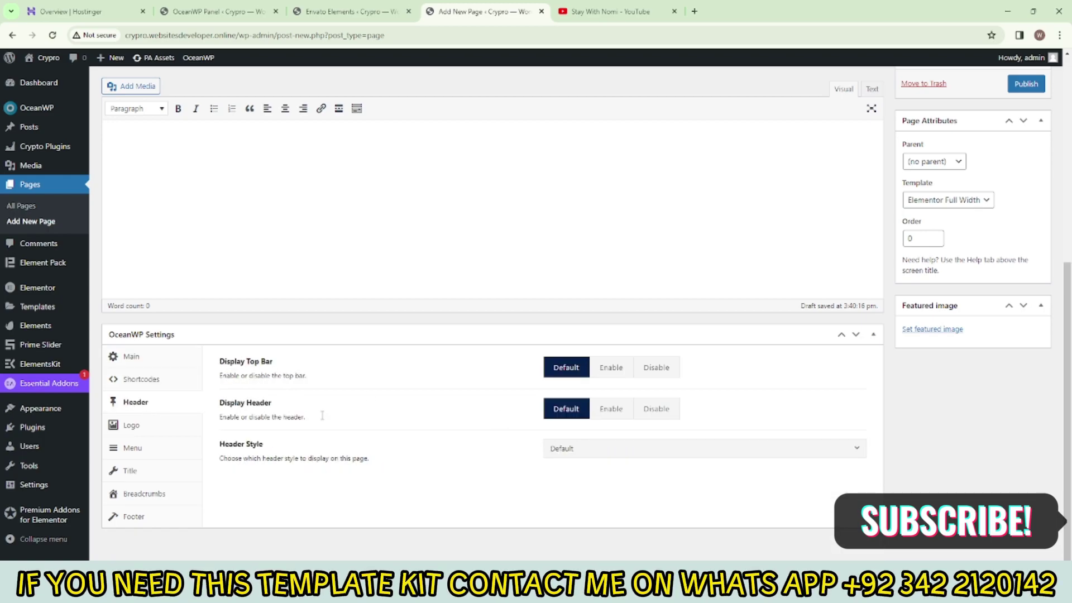
{"action": "left_click", "coordinate": [619, 409]}
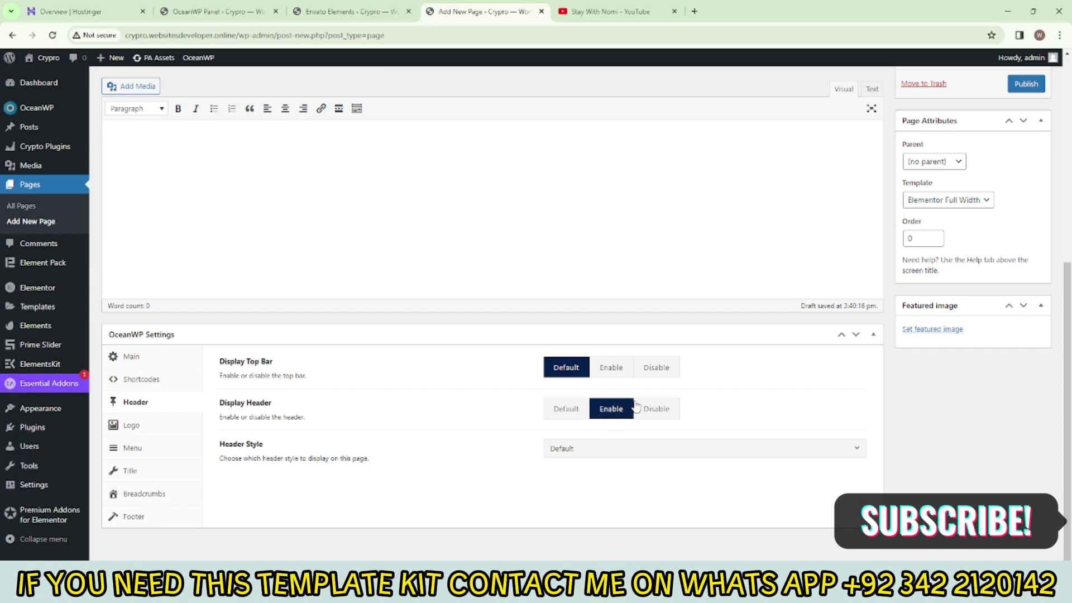
{"action": "left_click", "coordinate": [656, 368]}
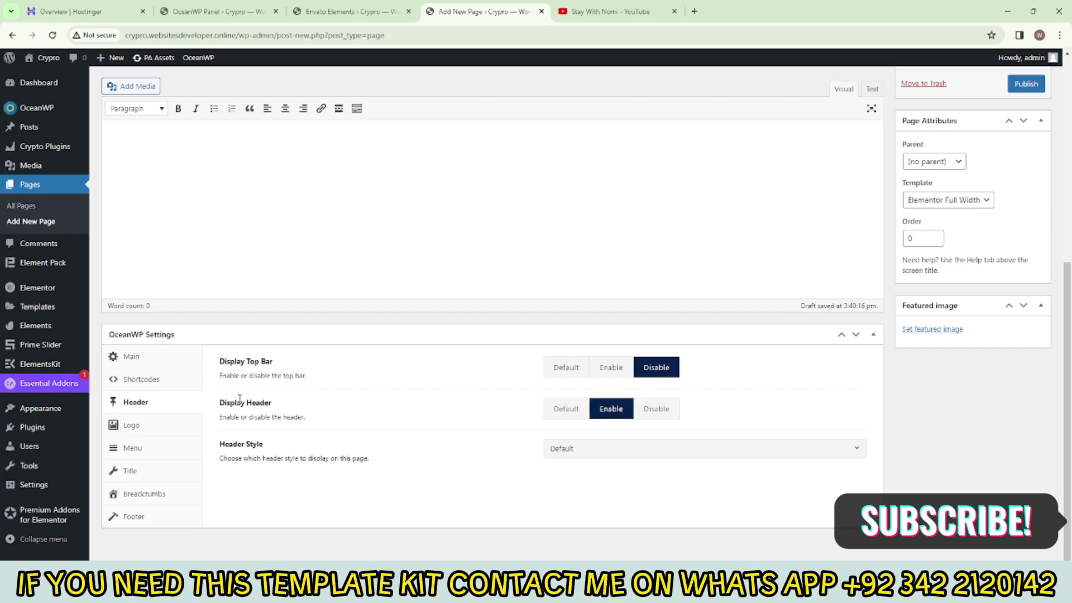
Disable the title heading, page title and breadcrumbs for the Home page in the OceanWP settings
{"action": "left_click", "coordinate": [134, 429]}
{"action": "left_click", "coordinate": [152, 447]}
{"action": "scroll", "coordinate": [190, 446], "scroll_direction": "down", "scroll_amount": 3}
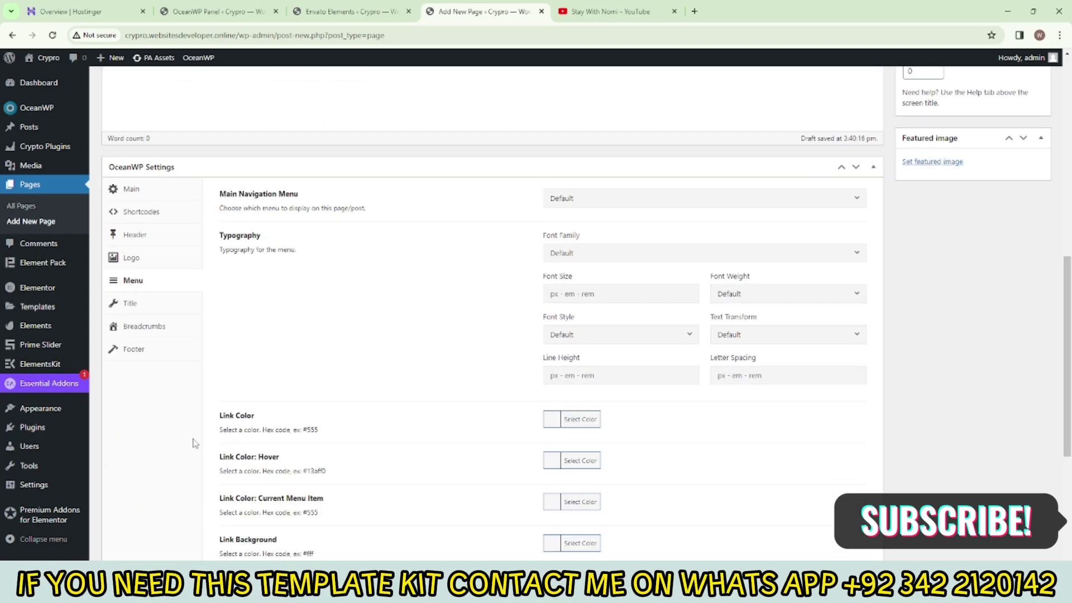
{"action": "left_click", "coordinate": [149, 304]}
{"action": "left_click", "coordinate": [656, 371]}
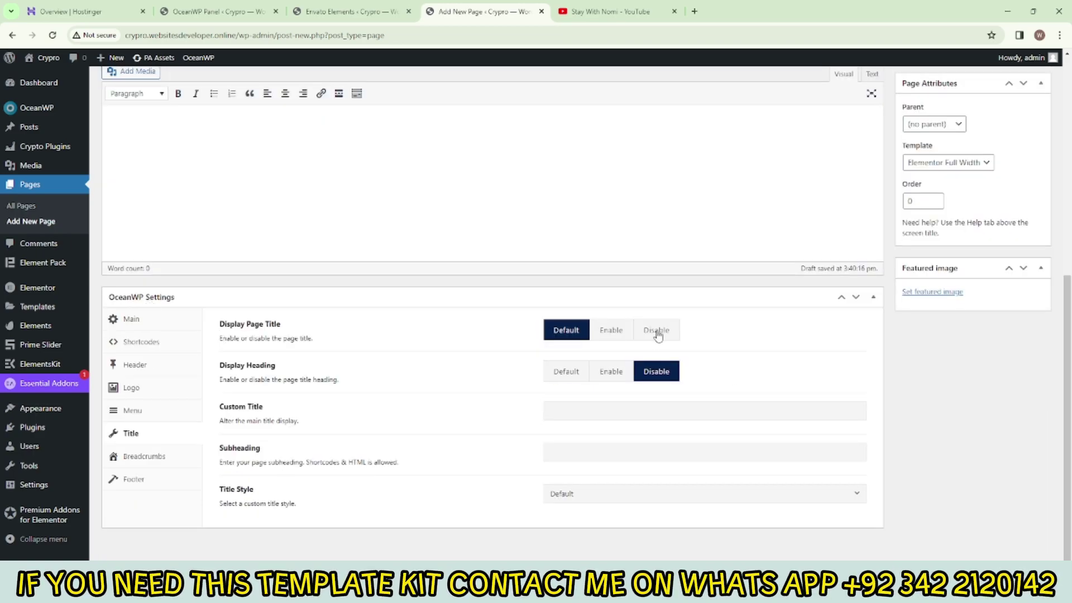
{"action": "left_click", "coordinate": [658, 330]}
{"action": "left_click", "coordinate": [171, 490]}
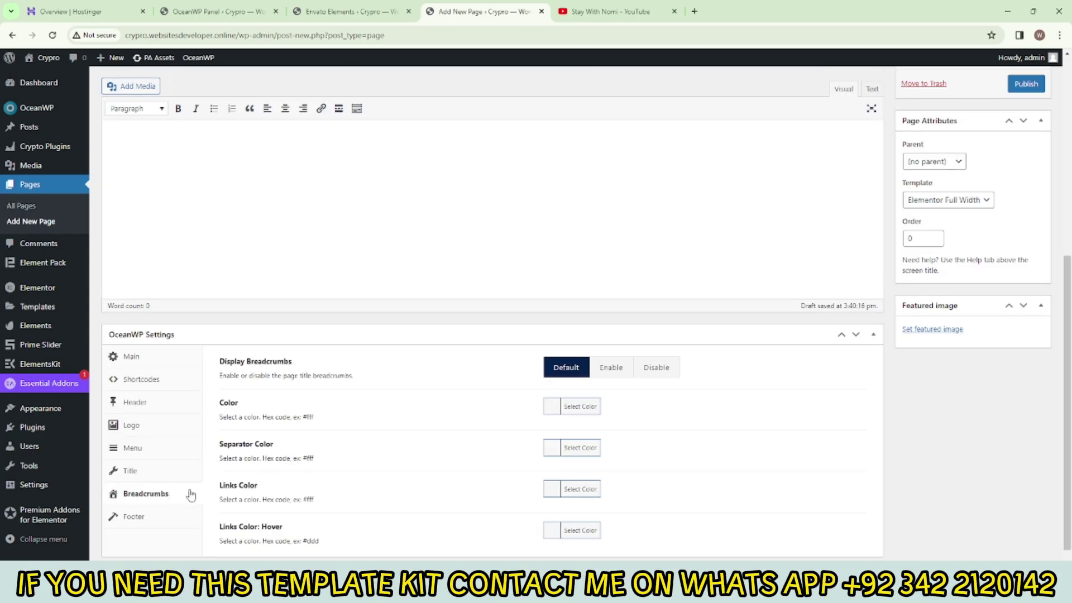
{"action": "left_click", "coordinate": [660, 368]}
Enable the copyright area in the Home page's OceanWP footer settings and publish the page
{"action": "left_click", "coordinate": [162, 524]}
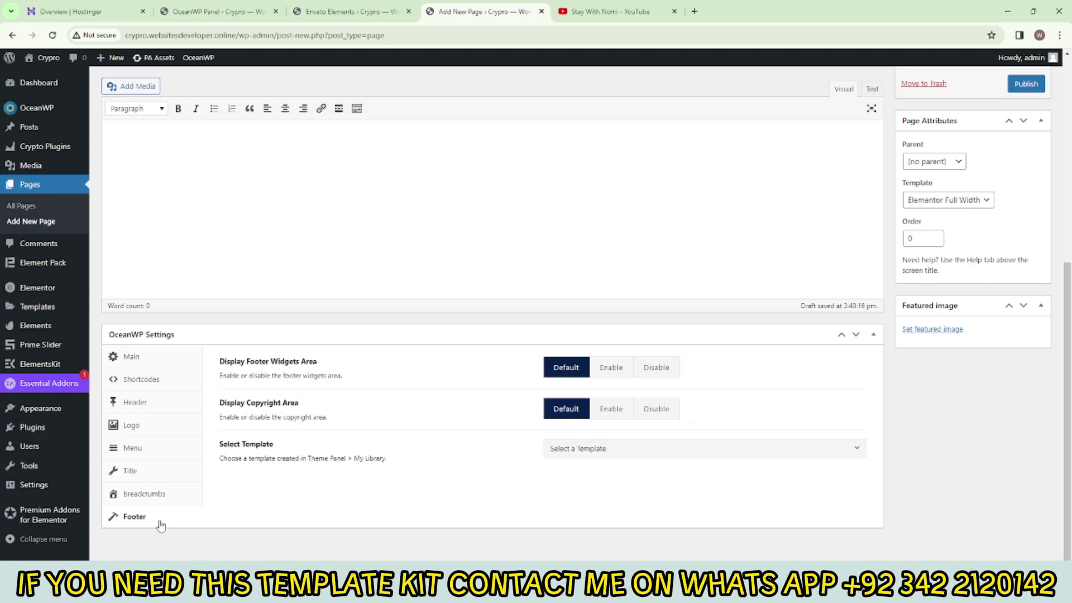
{"action": "left_click", "coordinate": [612, 409]}
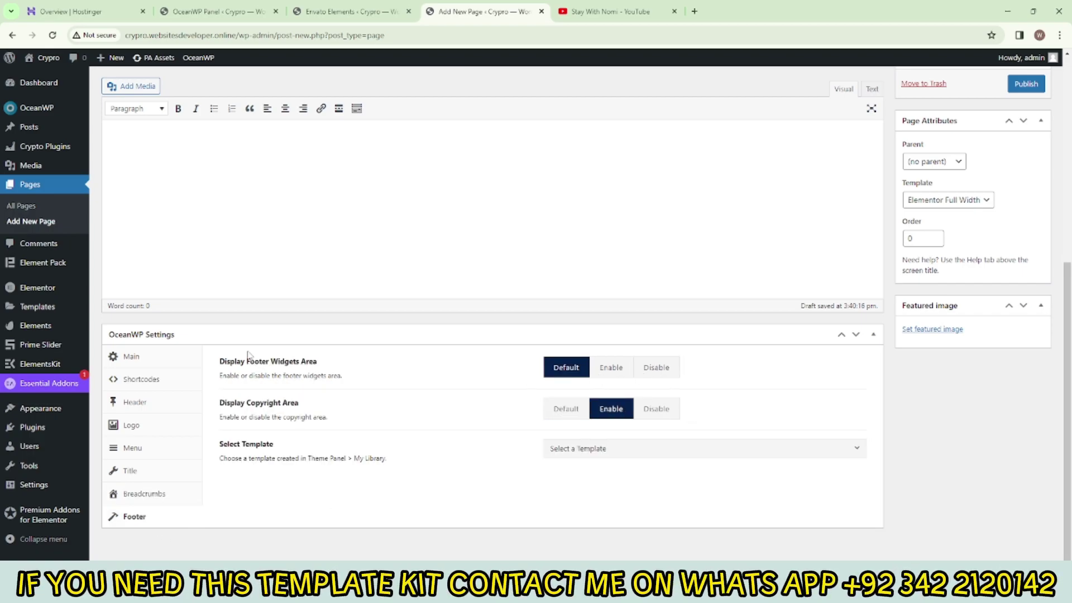
{"action": "left_click_drag", "start_coordinate": [663, 368], "coordinate": [659, 369]}
{"action": "scroll", "coordinate": [802, 361], "scroll_direction": "up", "scroll_amount": 2}
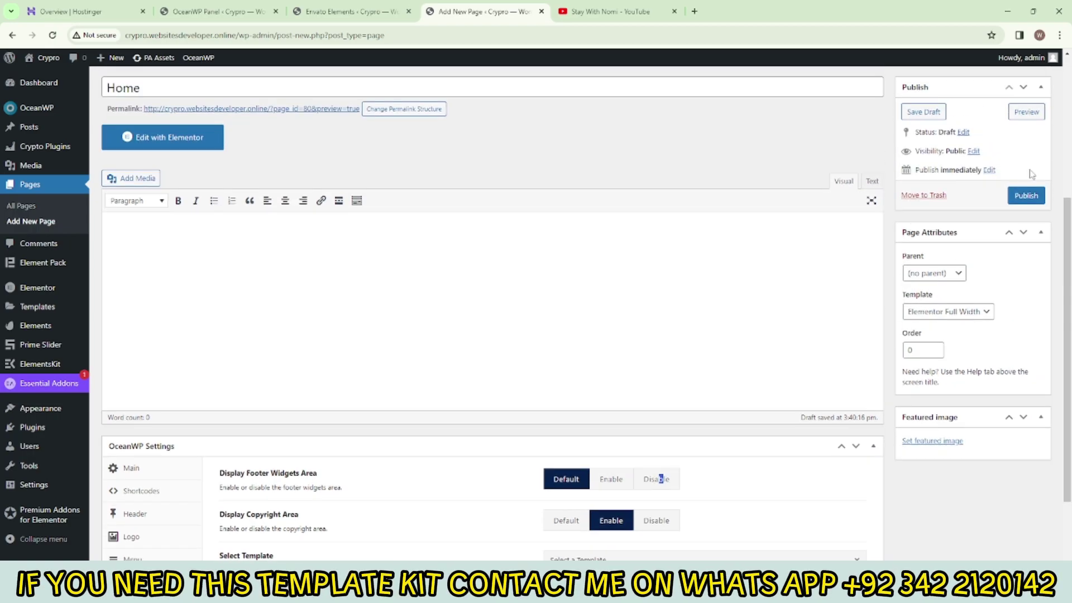
{"action": "left_click", "coordinate": [1029, 199]}
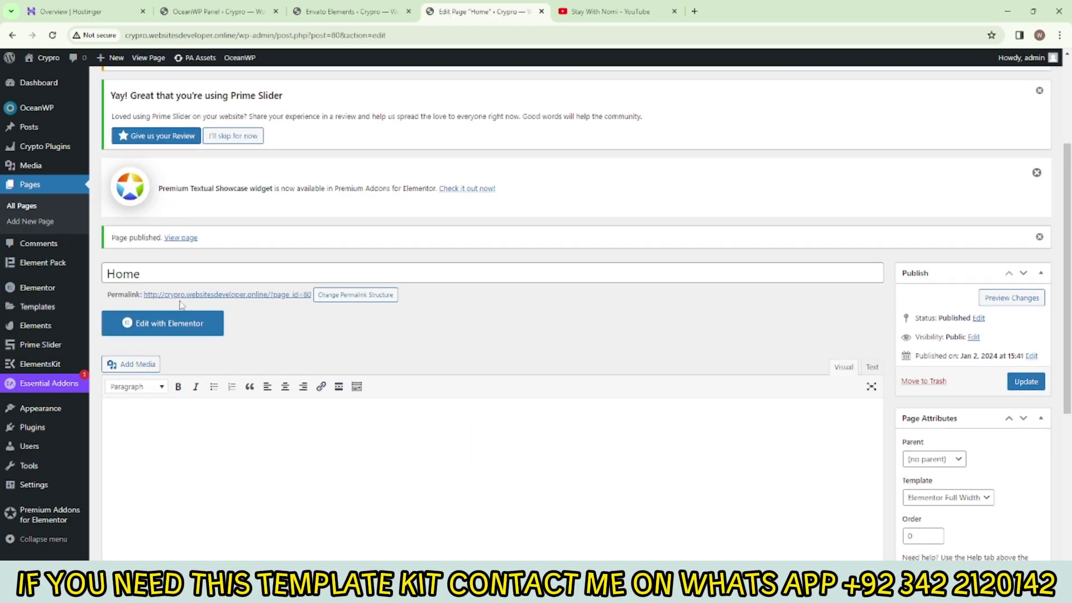
Open the Home page in Elementor, dismiss the notification, and insert the saved Homepage template
{"action": "left_click", "coordinate": [159, 330]}
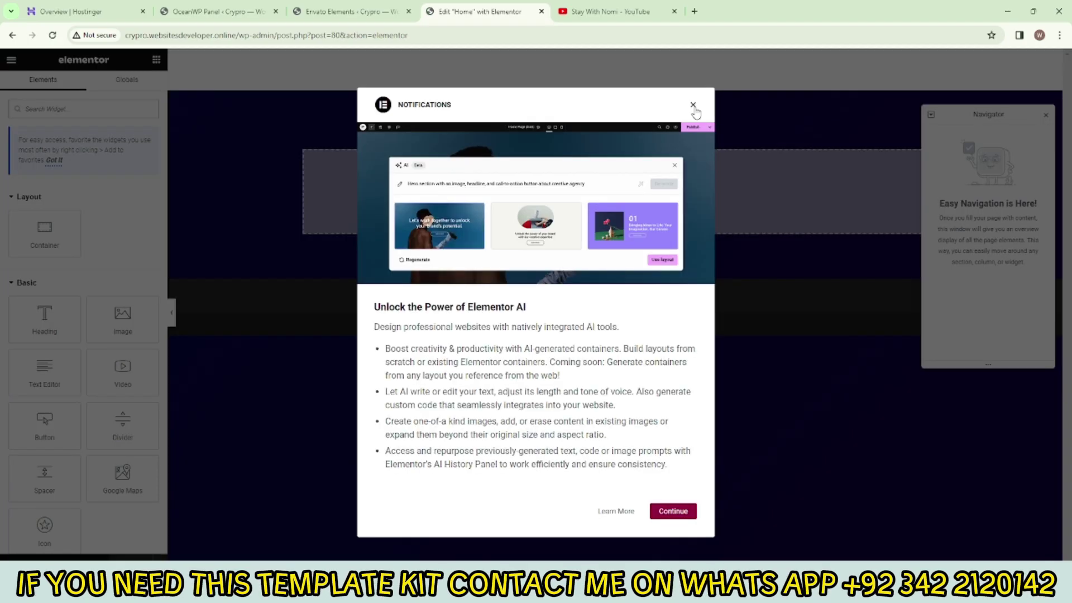
{"action": "left_click", "coordinate": [693, 106]}
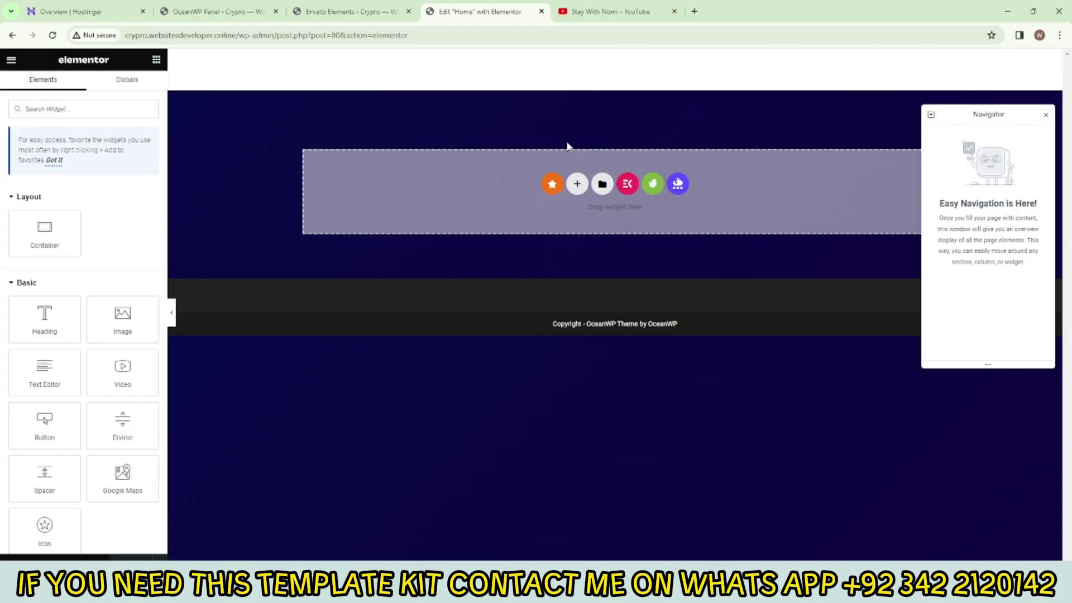
{"action": "left_click", "coordinate": [602, 188]}
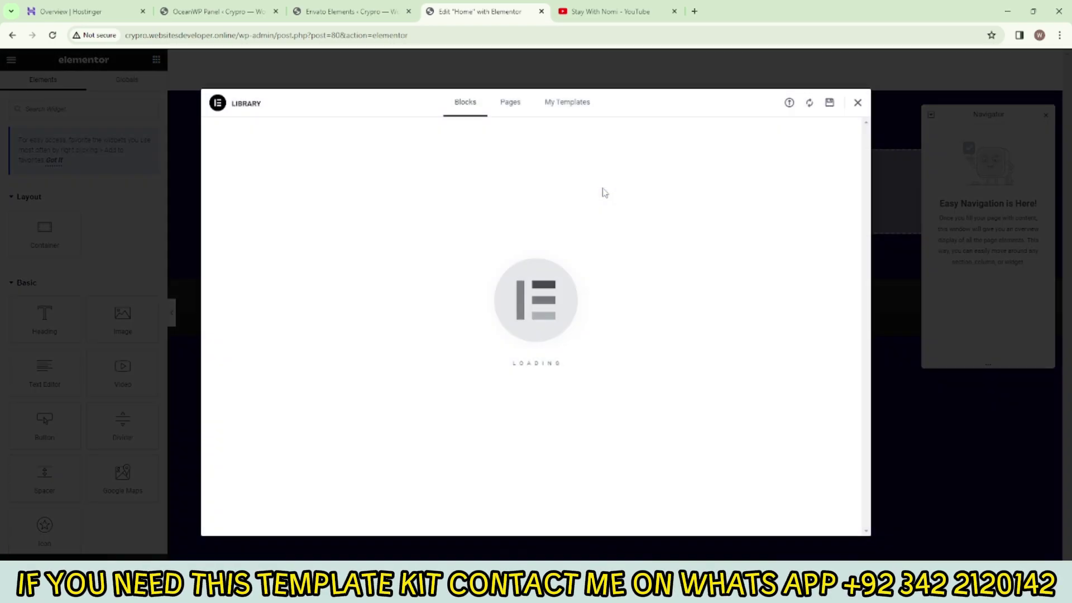
{"action": "left_click", "coordinate": [561, 109]}
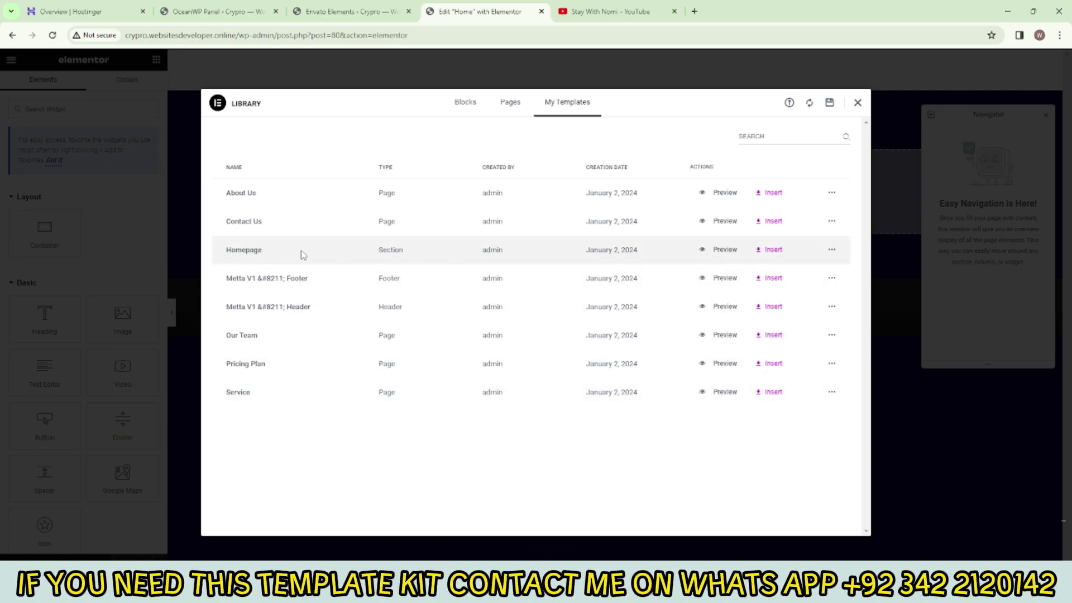
{"action": "left_click", "coordinate": [773, 249]}
{"action": "left_click", "coordinate": [618, 339]}
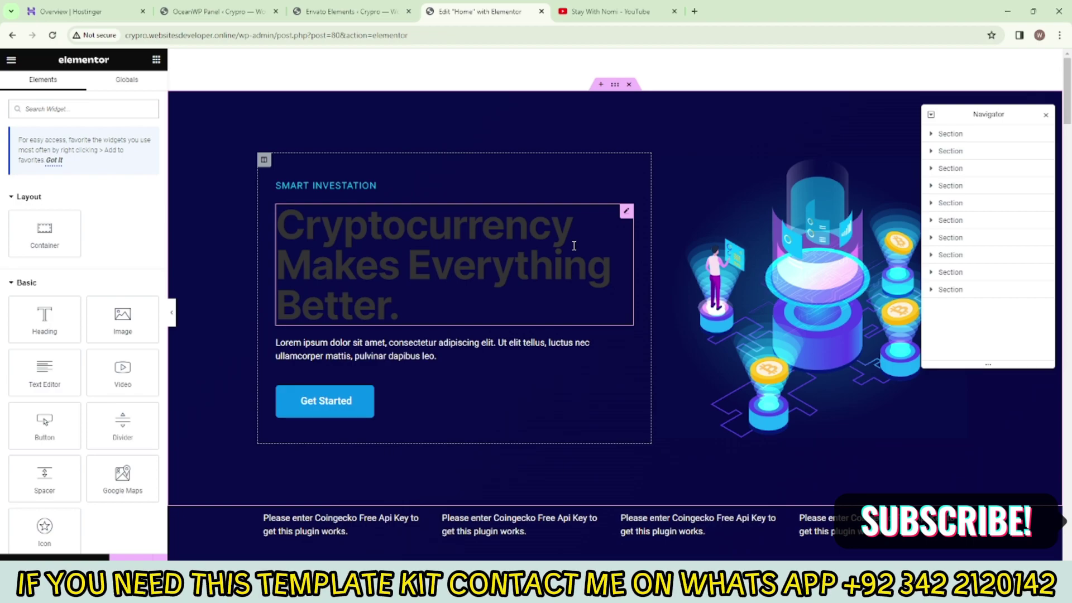
Review the inserted Homepage template from the hero section down to the Need Help section
{"action": "scroll", "coordinate": [598, 349], "scroll_direction": "down", "scroll_amount": 12}
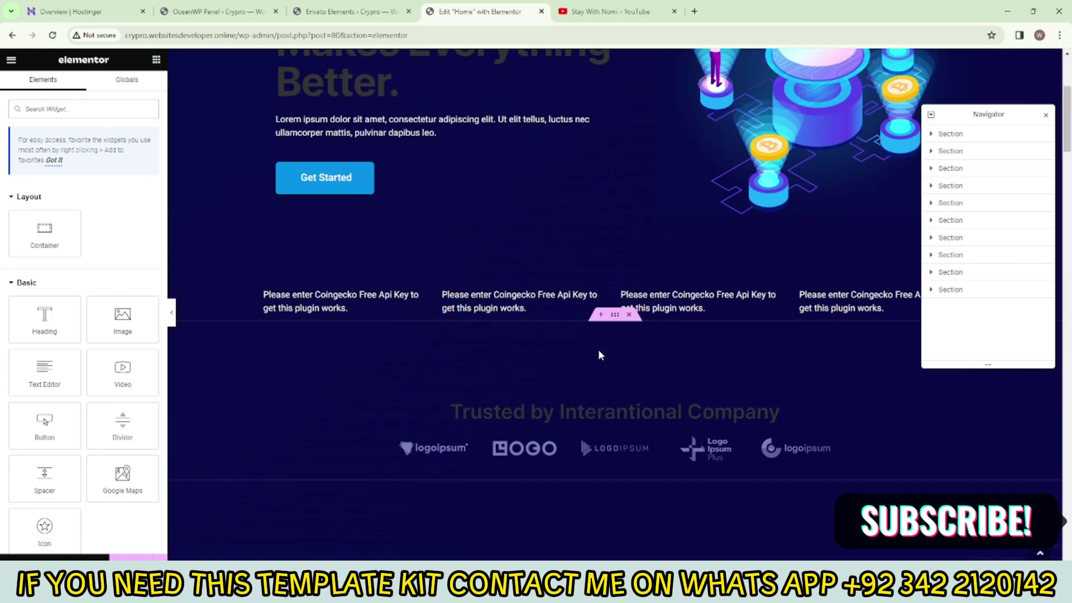
{"action": "scroll", "coordinate": [598, 350], "scroll_direction": "down", "scroll_amount": 15}
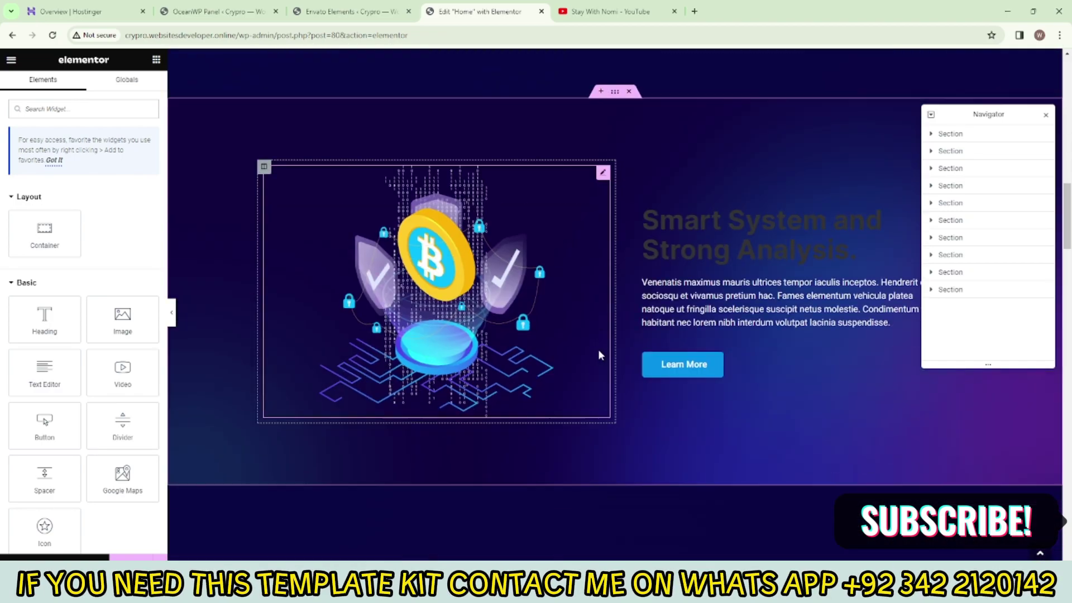
{"action": "scroll", "coordinate": [598, 349], "scroll_direction": "down", "scroll_amount": 12}
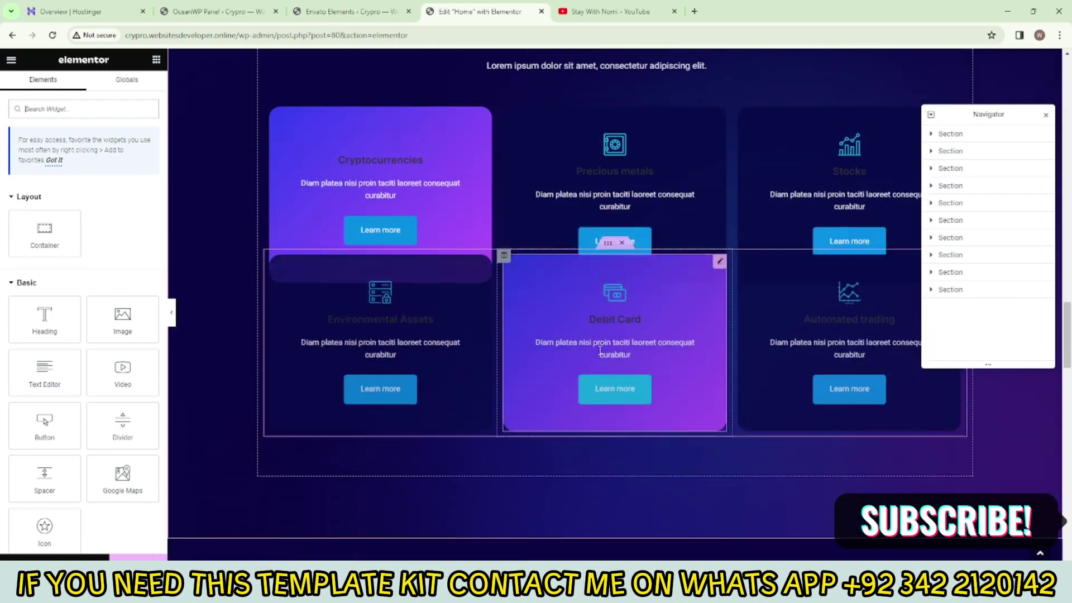
{"action": "scroll", "coordinate": [598, 355], "scroll_direction": "down", "scroll_amount": 12}
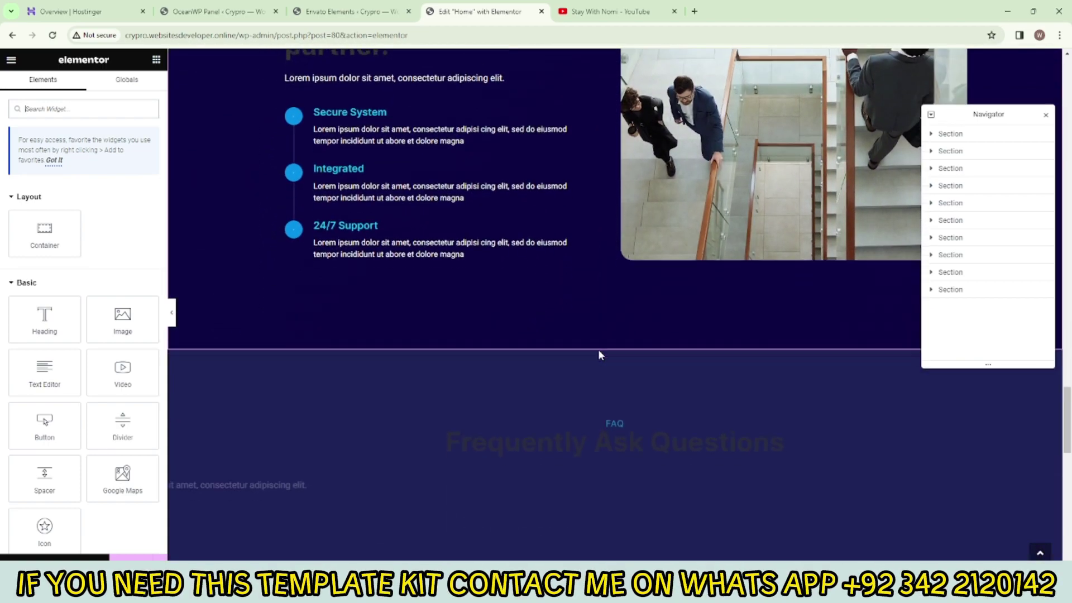
{"action": "scroll", "coordinate": [598, 355], "scroll_direction": "down", "scroll_amount": 5}
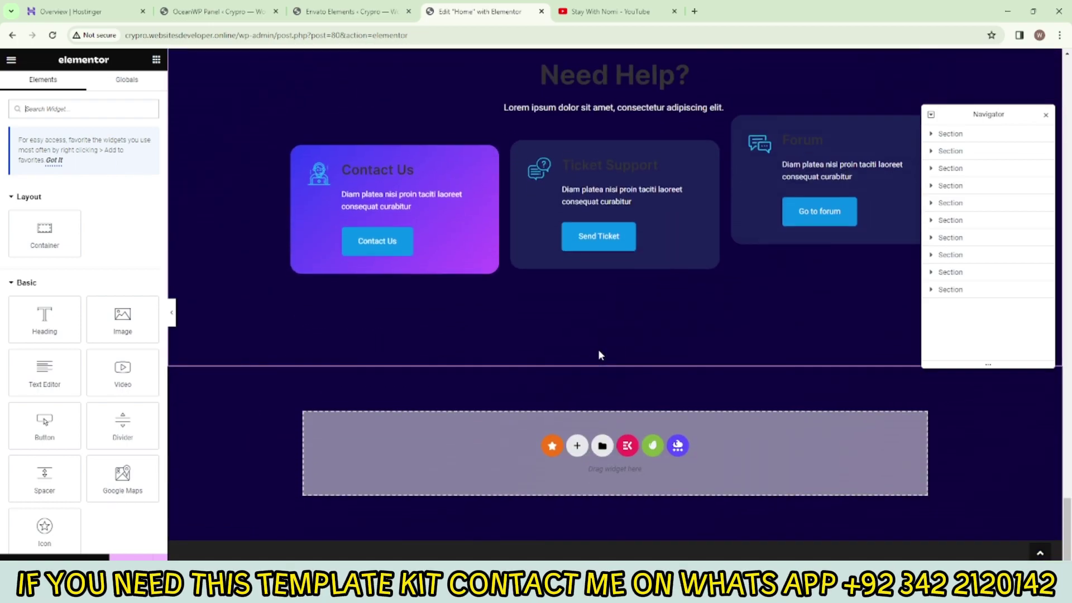
{"action": "scroll", "coordinate": [713, 177], "scroll_direction": "up", "scroll_amount": 20}
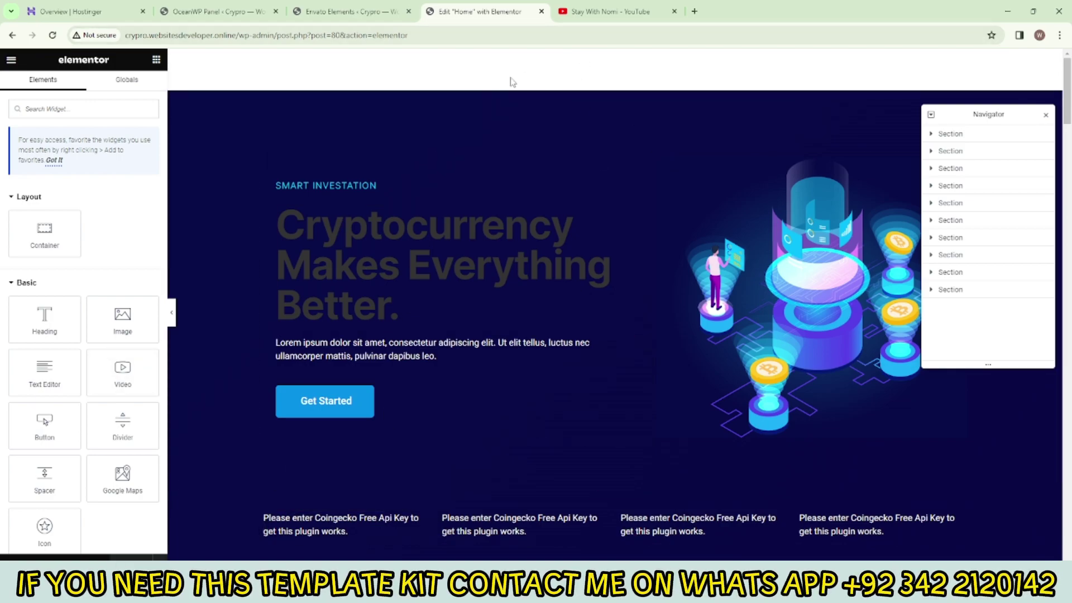
Go to Elementor's saved templates and create a template of type Header named Header_Nomi
{"action": "left_click", "coordinate": [347, 10]}
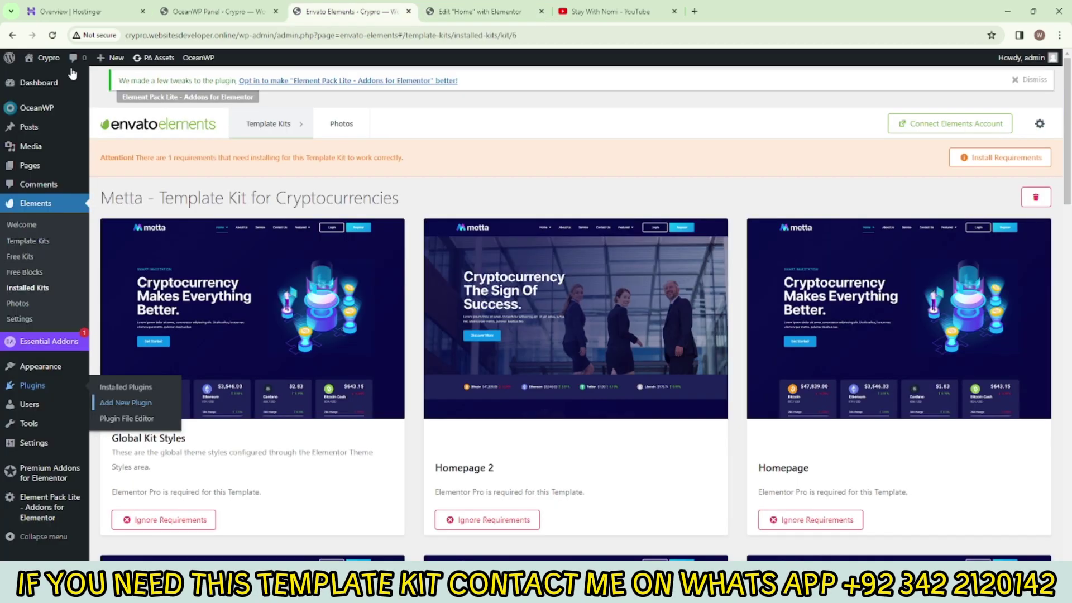
{"action": "left_click", "coordinate": [100, 404]}
{"action": "mouse_move", "coordinate": [54, 270]}
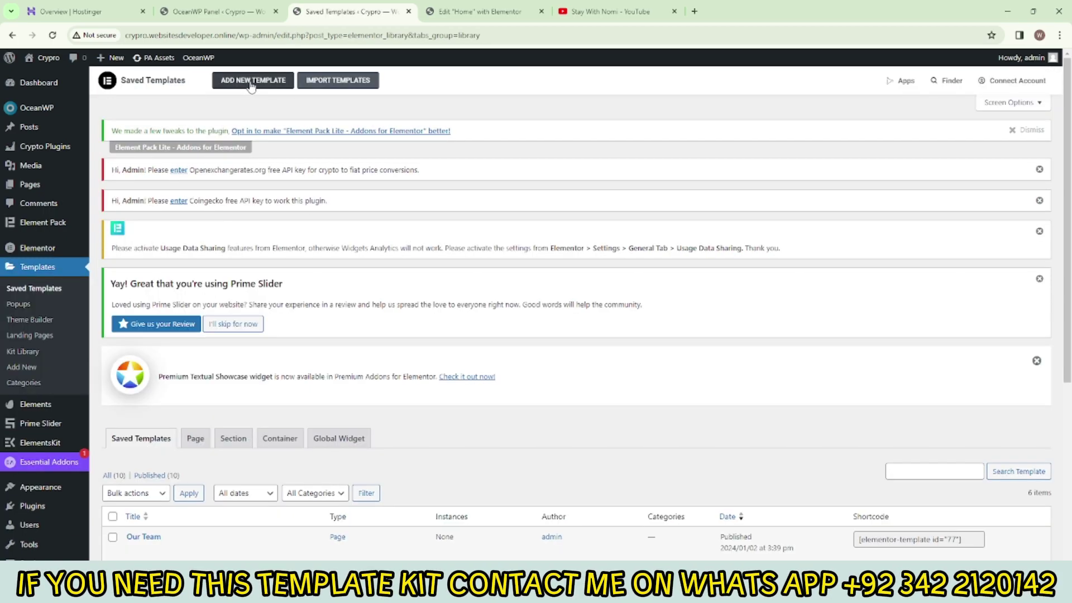
{"action": "left_click", "coordinate": [252, 83]}
{"action": "left_click", "coordinate": [567, 309]}
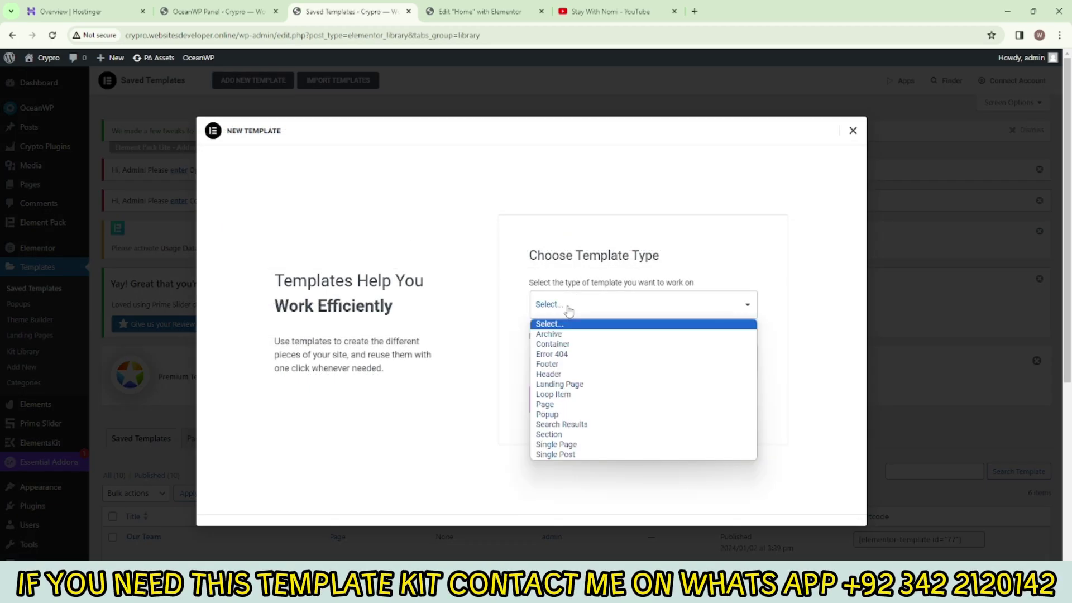
{"action": "left_click", "coordinate": [564, 374]}
{"action": "left_click", "coordinate": [564, 362]}
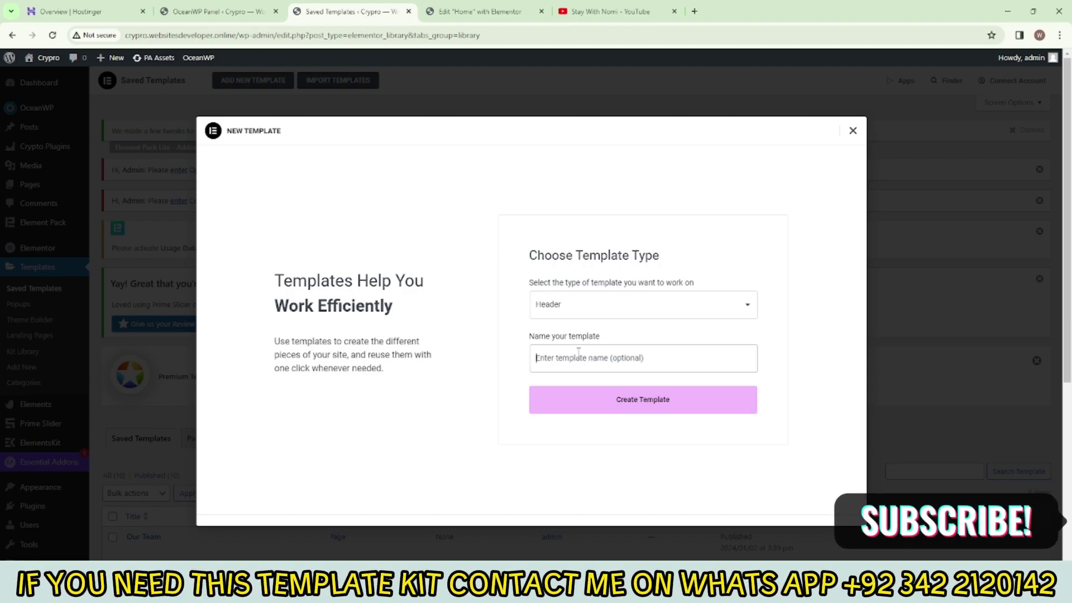
{"action": "type", "text": "Header, Nomi"}
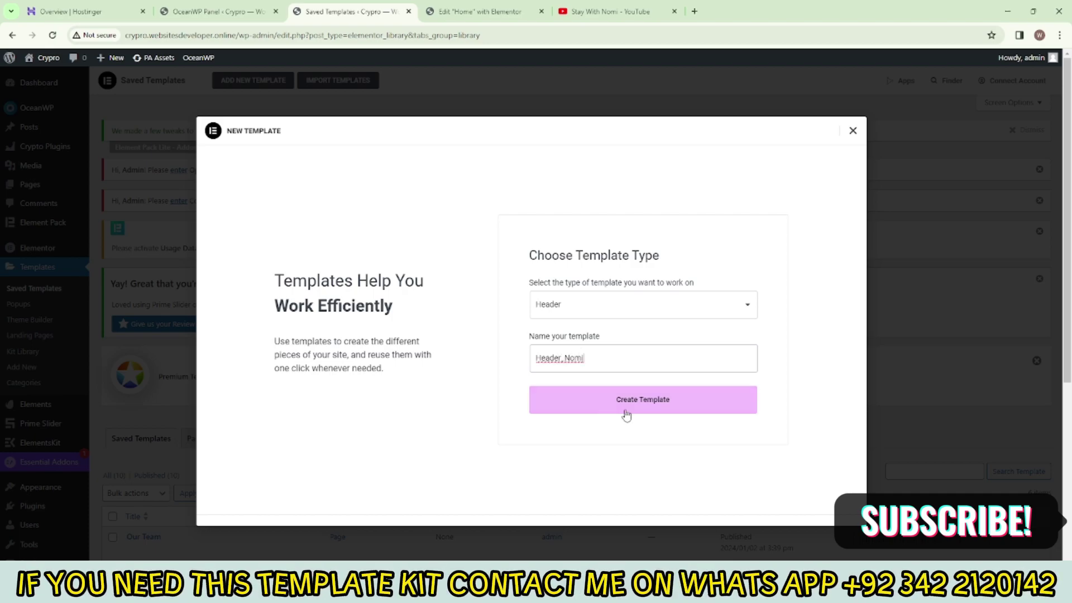
{"action": "left_click", "coordinate": [662, 413]}
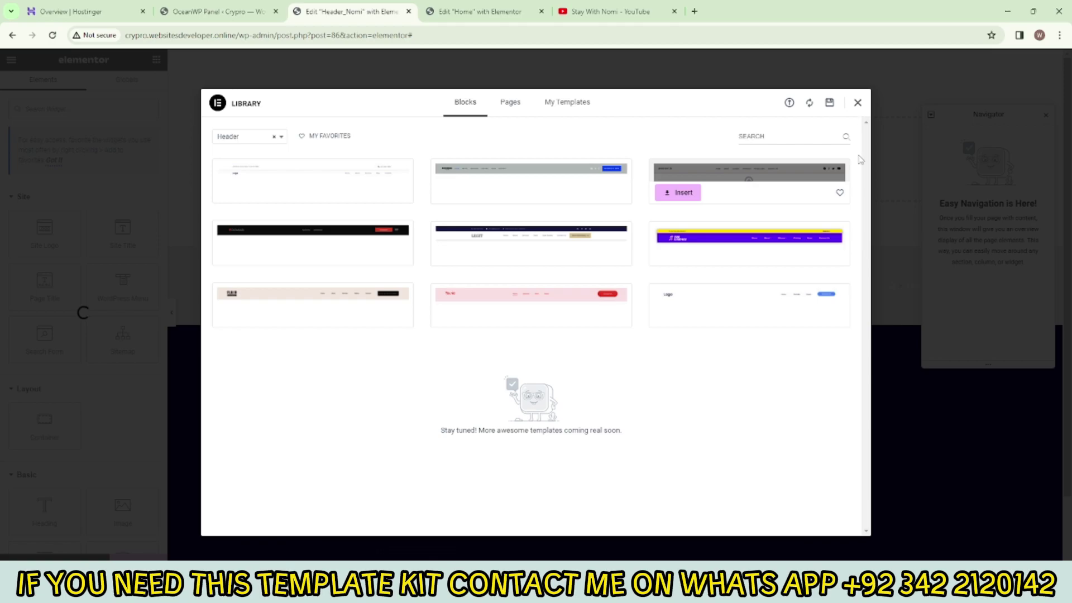
Dismiss the block library and insert the saved Metta V1 Header template into the new header
{"action": "left_click", "coordinate": [858, 104]}
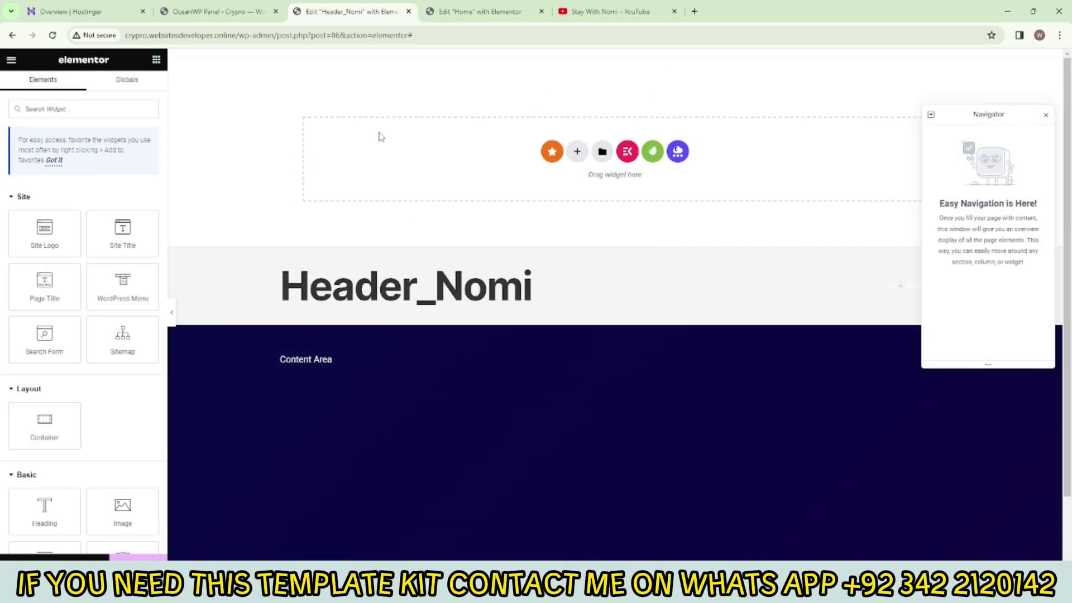
{"action": "left_click", "coordinate": [603, 152]}
{"action": "left_click", "coordinate": [562, 111]}
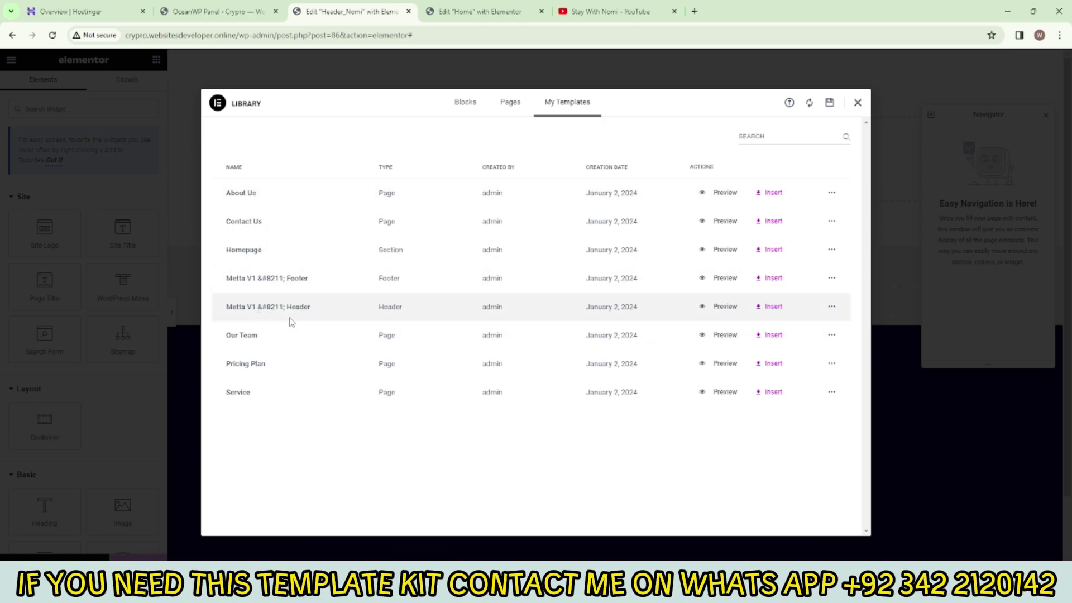
{"action": "left_click", "coordinate": [772, 307]}
{"action": "left_click", "coordinate": [620, 341]}
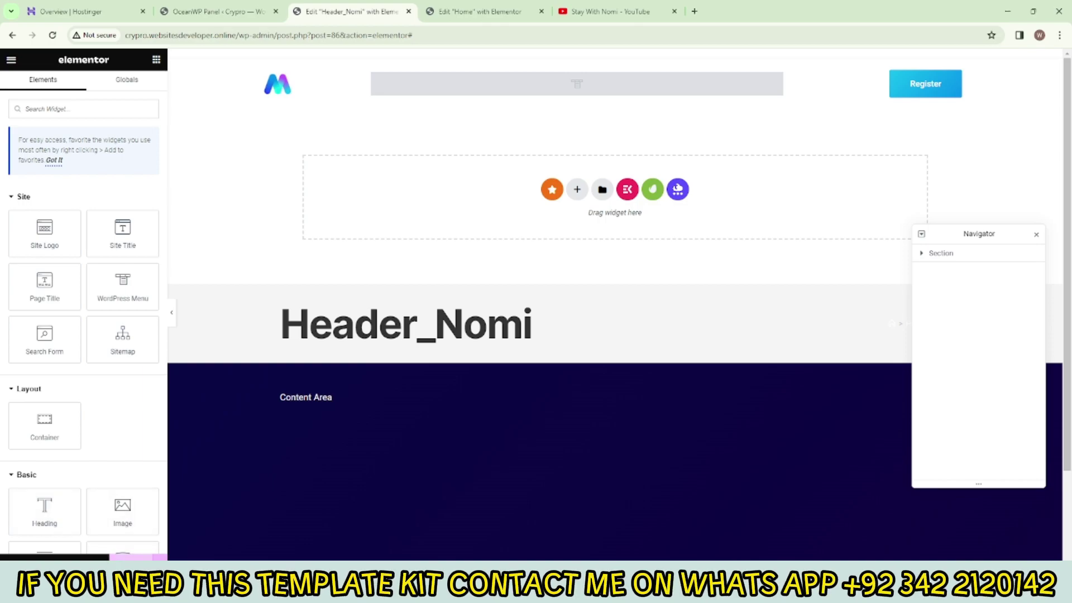
Publish the header template with a display condition that includes the Entire Site
{"action": "left_click", "coordinate": [138, 558]}
{"action": "left_click", "coordinate": [533, 337]}
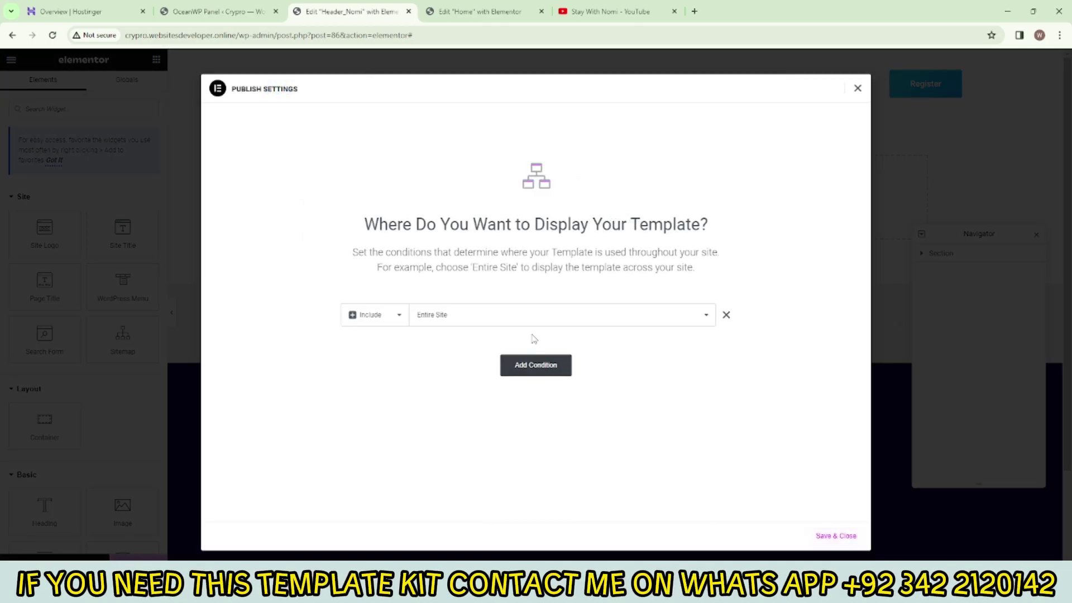
{"action": "left_click", "coordinate": [838, 537]}
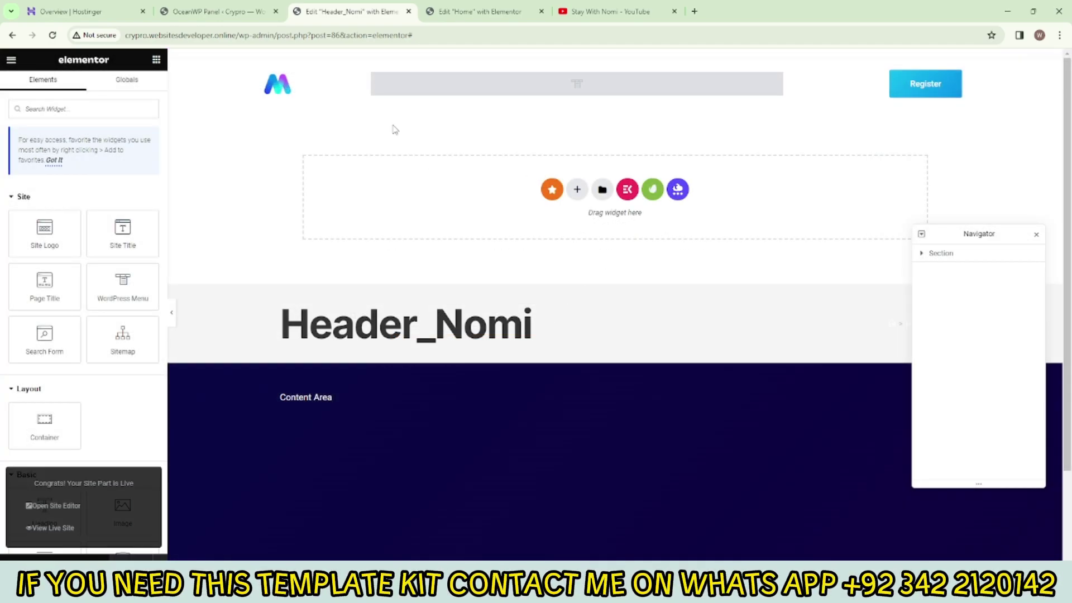
Create a WordPress navigation menu named "main menu" and assign it to the Main display location
{"action": "left_click", "coordinate": [229, 8]}
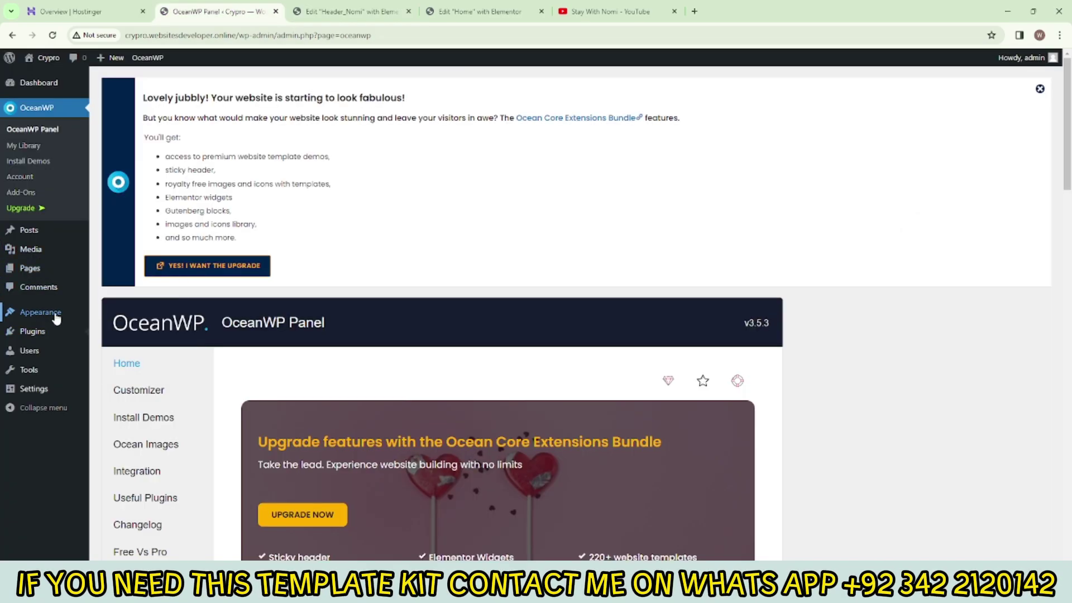
{"action": "mouse_move", "coordinate": [64, 318]}
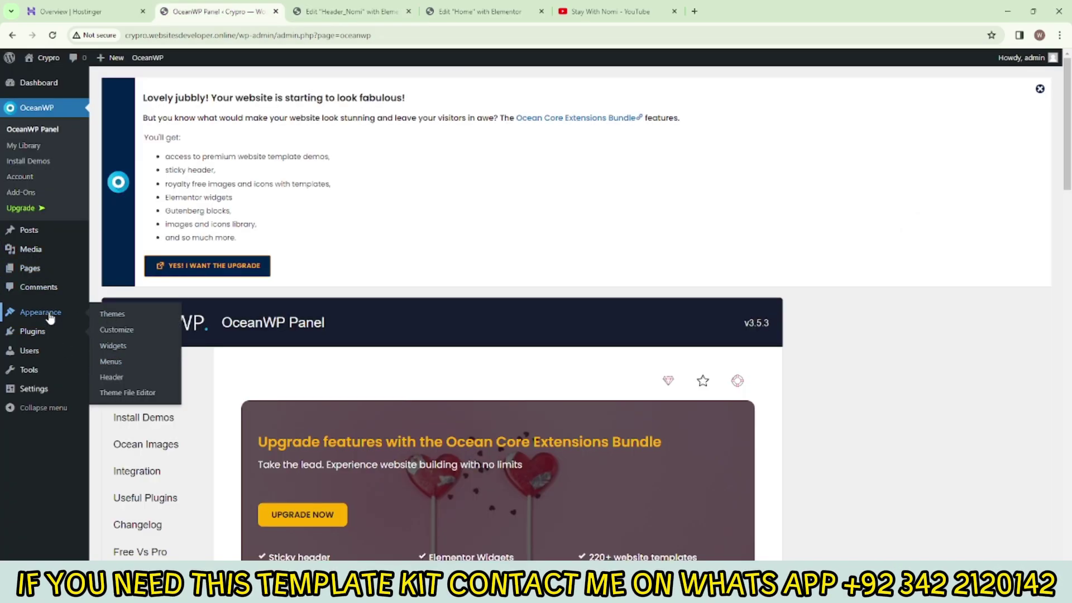
{"action": "left_click", "coordinate": [116, 365]}
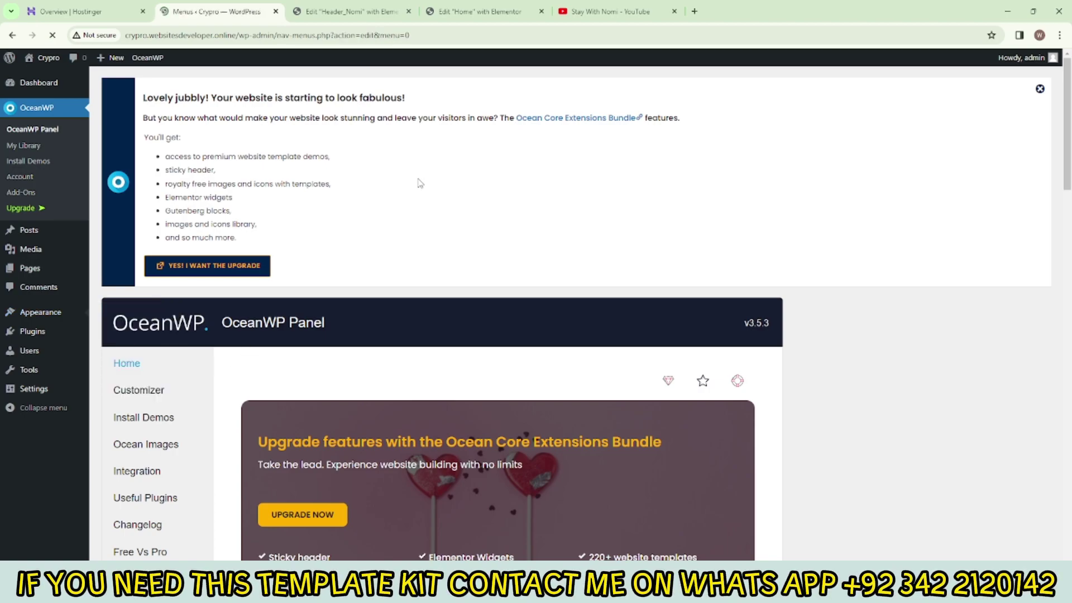
{"action": "scroll", "coordinate": [408, 241], "scroll_direction": "down", "scroll_amount": 4}
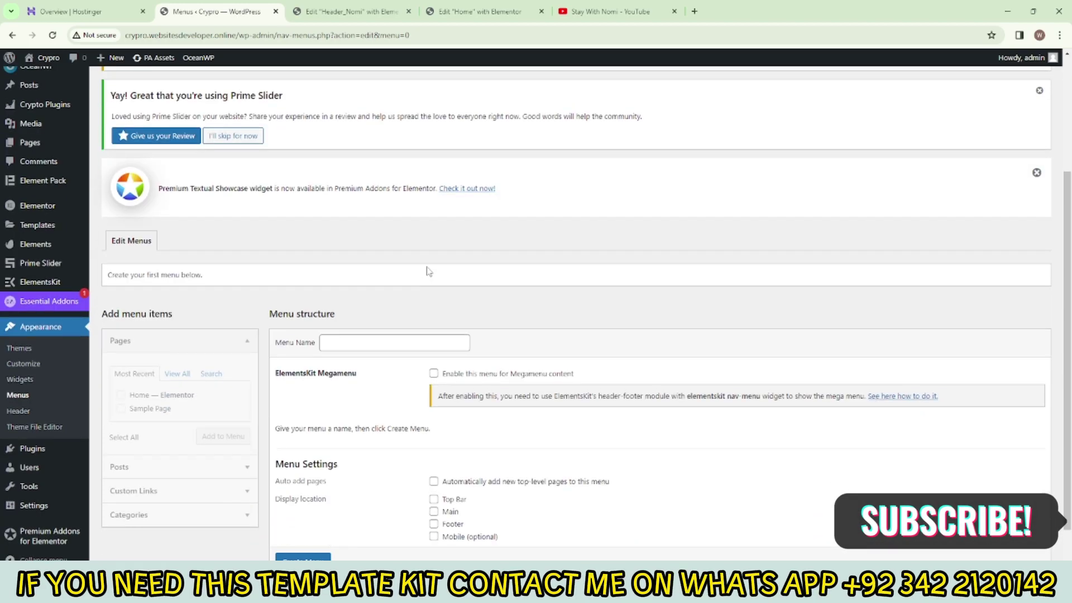
{"action": "left_click", "coordinate": [355, 287]}
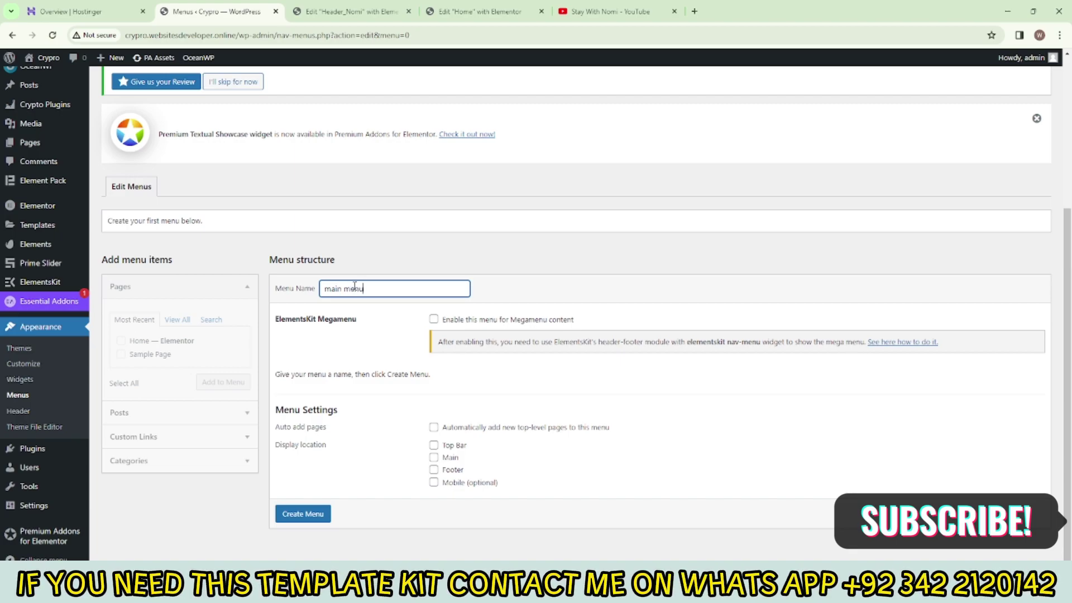
{"action": "left_click", "coordinate": [434, 457]}
{"action": "left_click", "coordinate": [315, 517]}
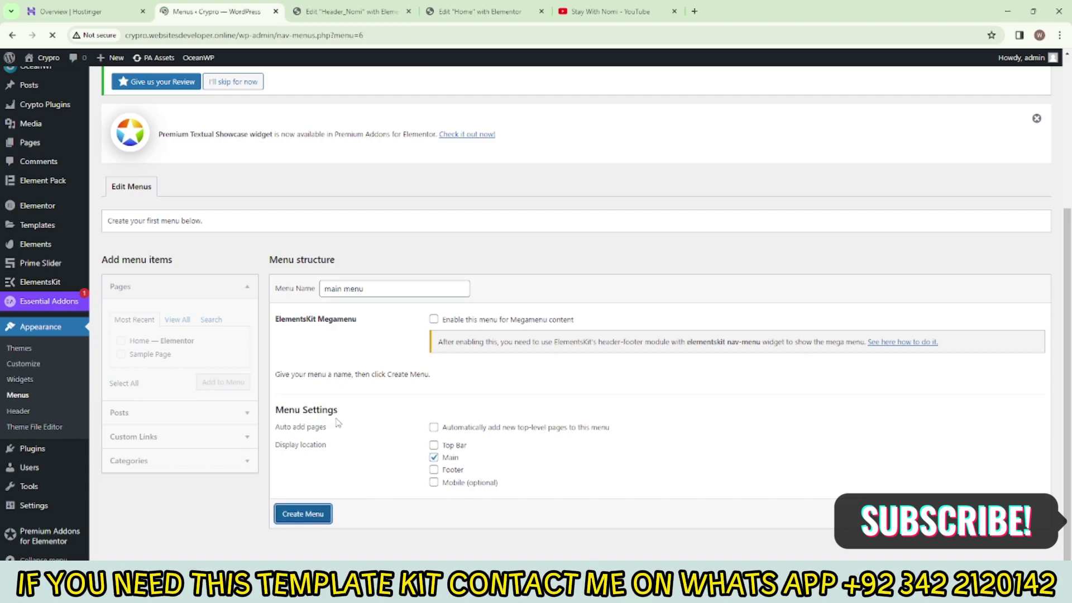
Add custom links Home and About us to the main menu, each with # as the URL
{"action": "scroll", "coordinate": [330, 389], "scroll_direction": "down", "scroll_amount": 2}
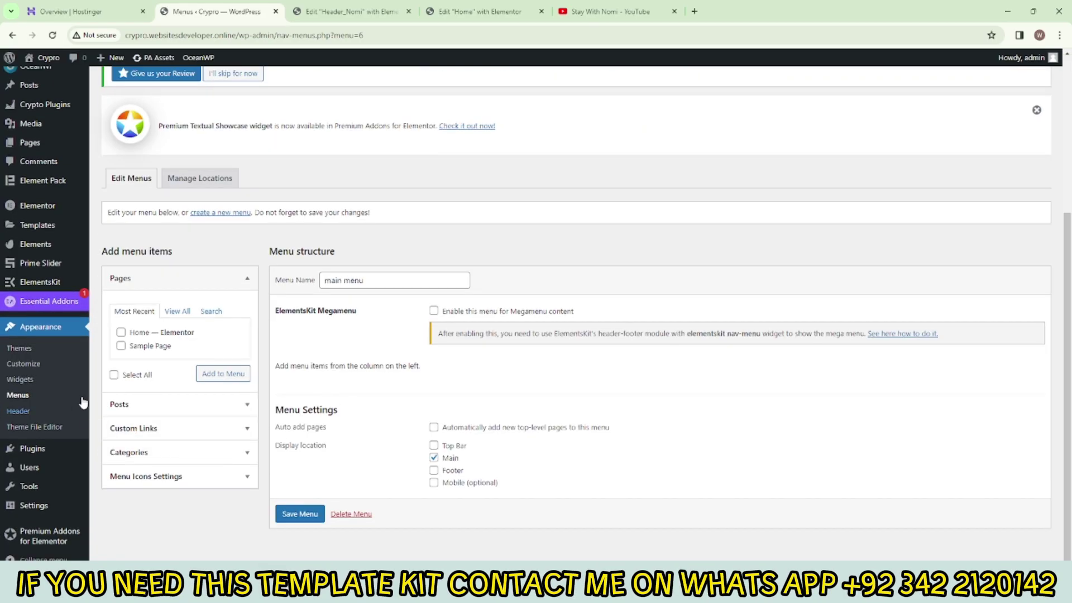
{"action": "left_click", "coordinate": [210, 429]}
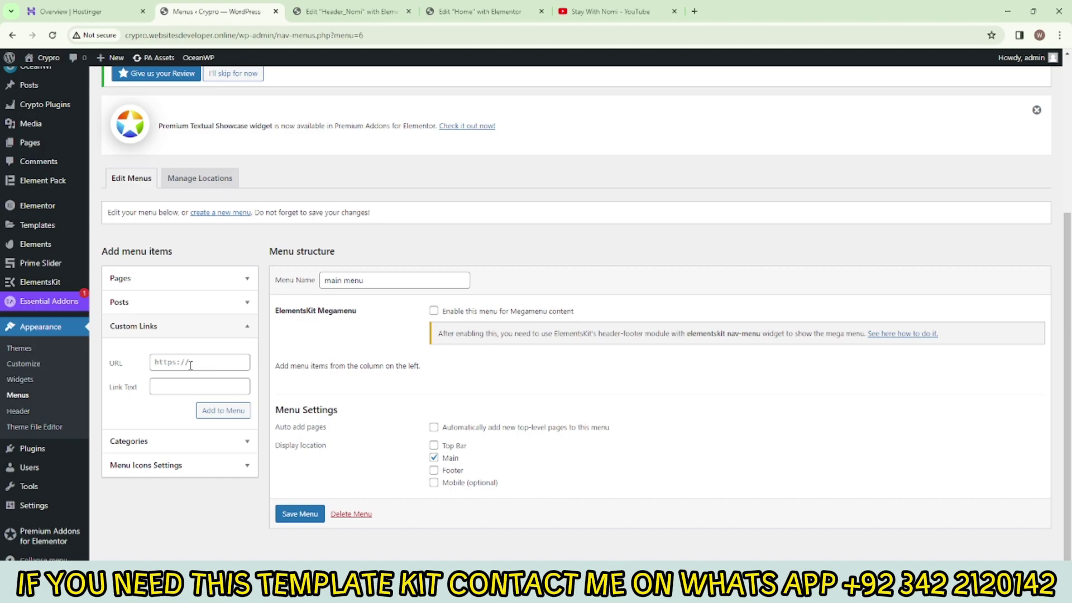
{"action": "left_click", "coordinate": [192, 364]}
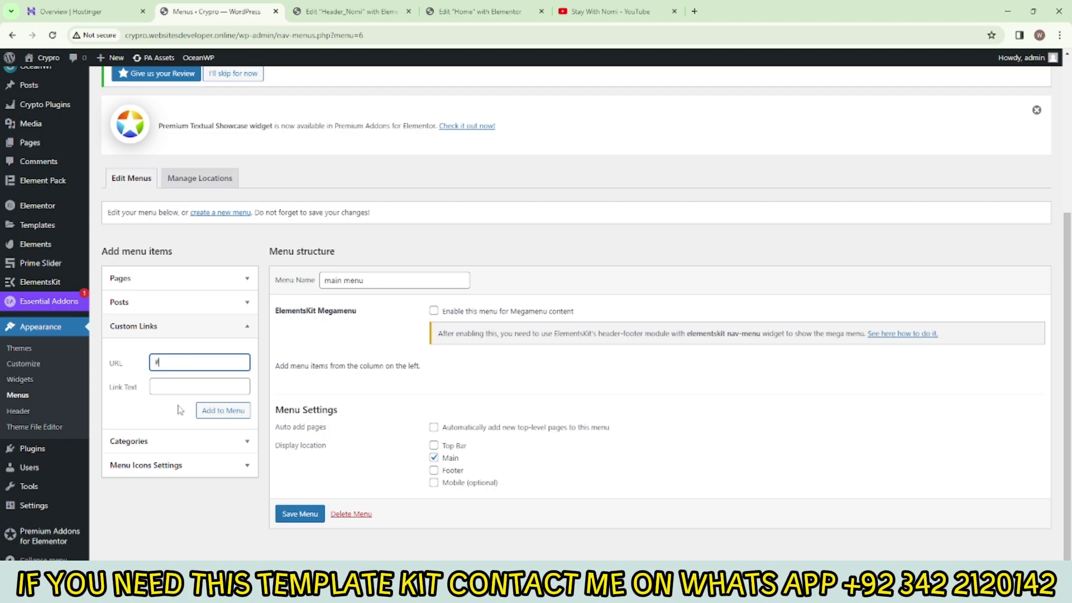
{"action": "left_click", "coordinate": [184, 390]}
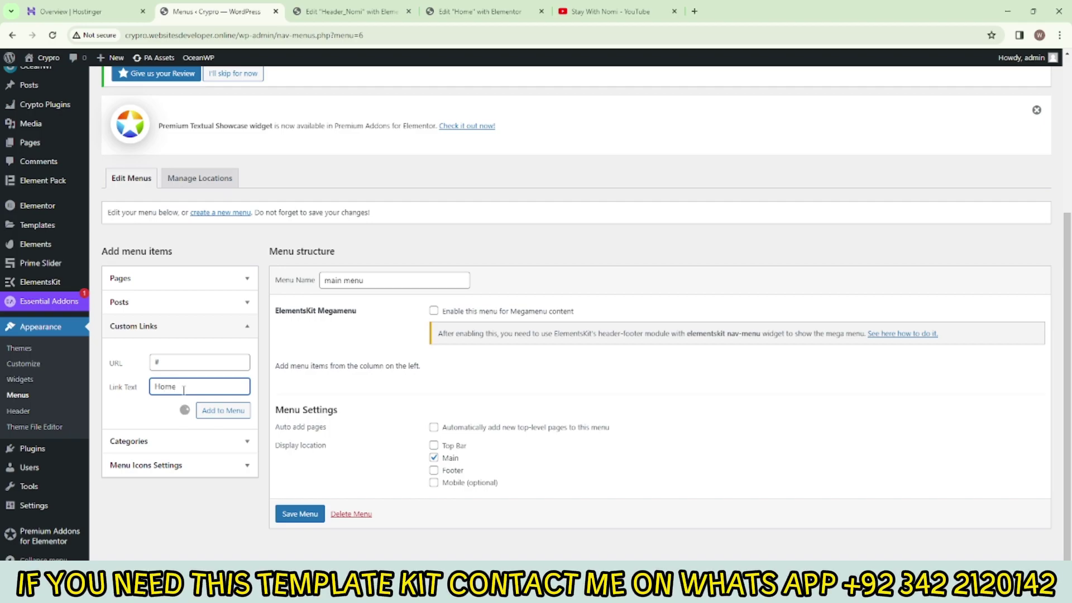
{"action": "left_click", "coordinate": [178, 366]}
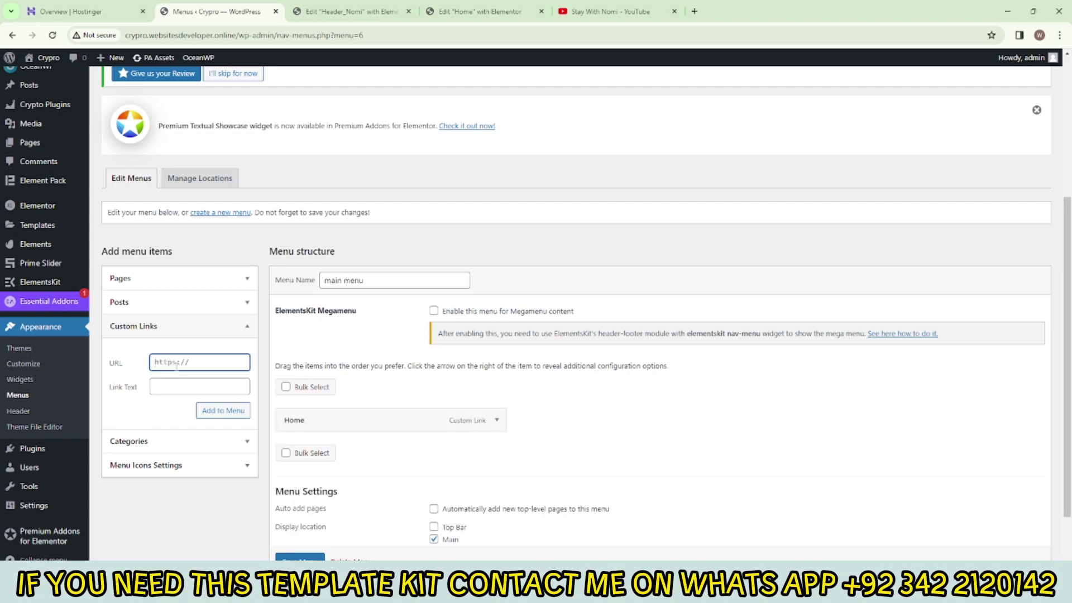
{"action": "left_click", "coordinate": [181, 384]}
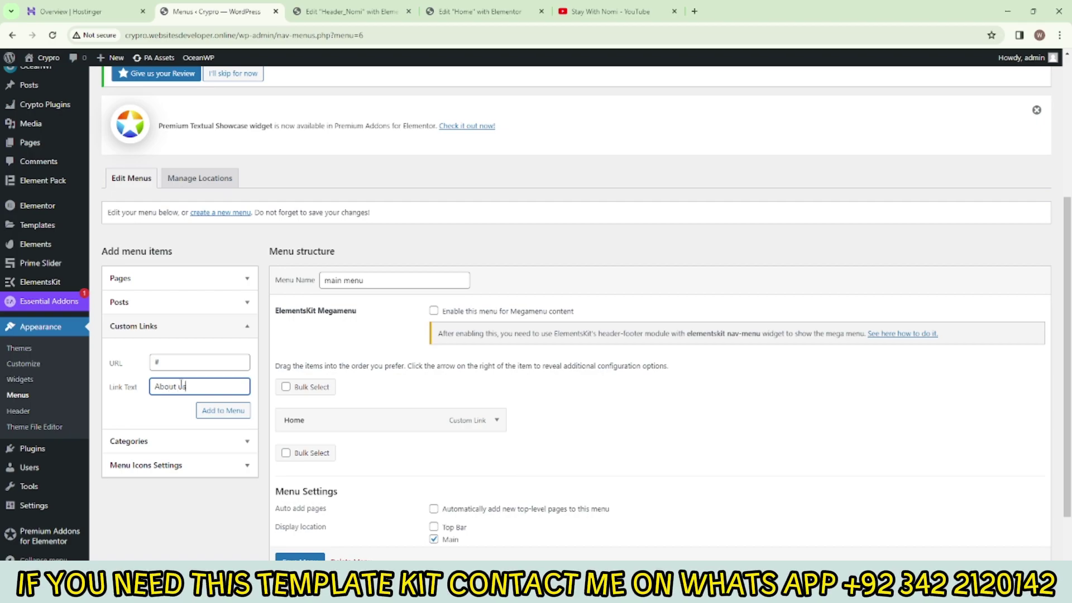
Add custom links Team and Services to the main menu, each with # as the URL
{"action": "left_click", "coordinate": [180, 363]}
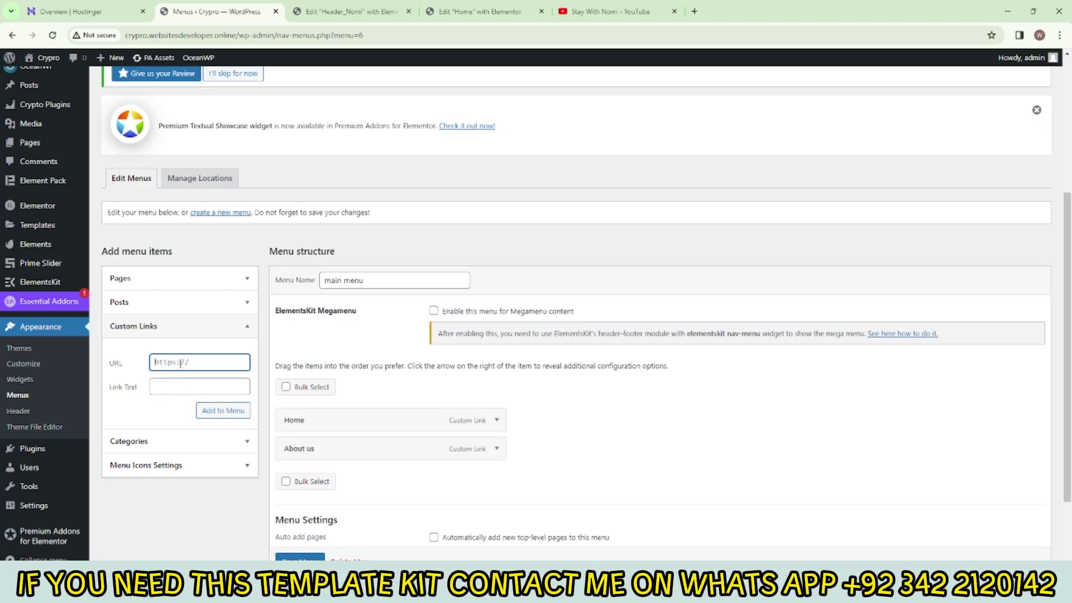
{"action": "type", "text": "#"}
{"action": "left_click", "coordinate": [174, 387]}
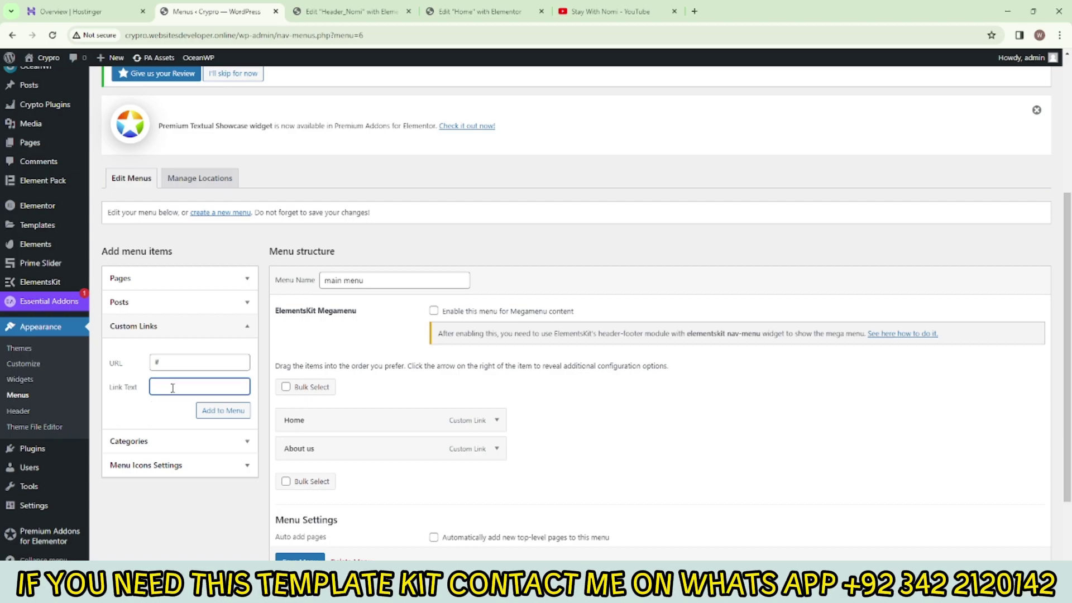
{"action": "type", "text": "Team"}
{"action": "type", "text": "#"}
{"action": "left_click", "coordinate": [171, 389]}
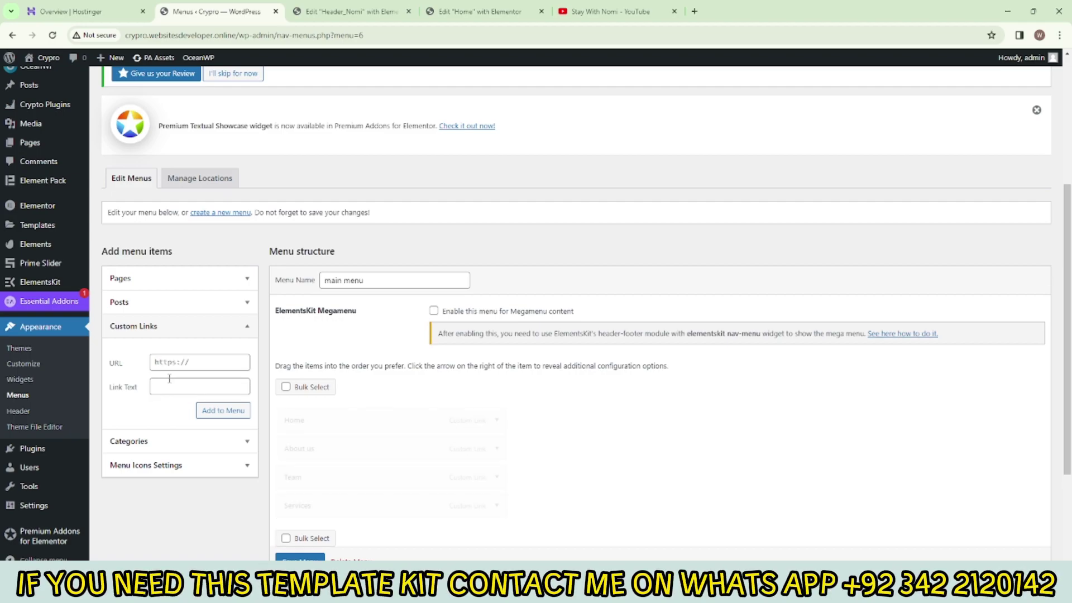
Add a custom link Contact us with # as the URL and save the main menu
{"action": "type", "text": "#"}
{"action": "left_click", "coordinate": [170, 387]}
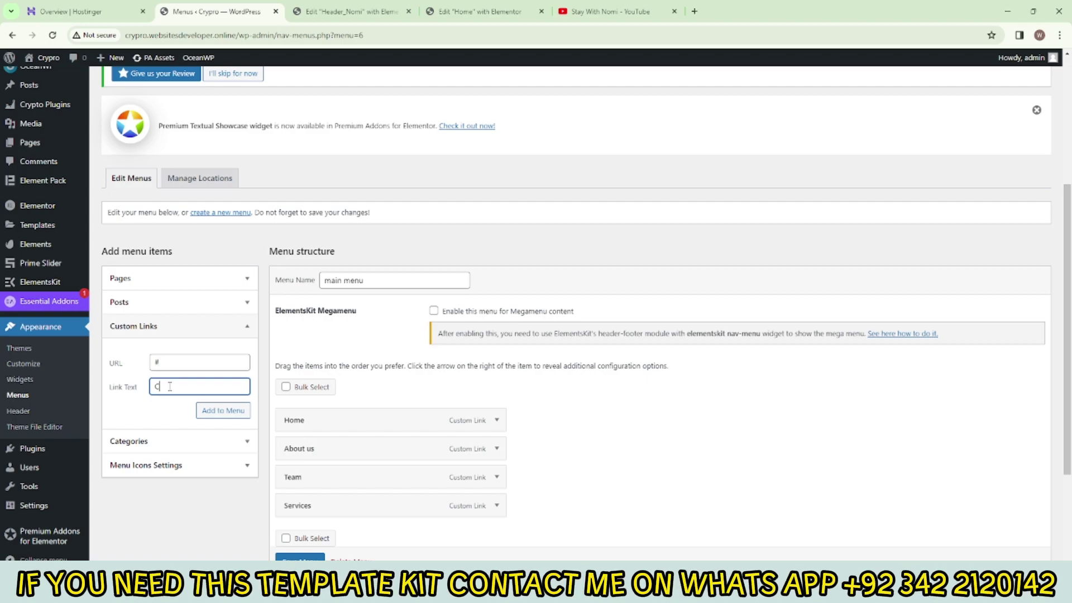
{"action": "type", "text": "Contact us"}
{"action": "key", "text": "Return"}
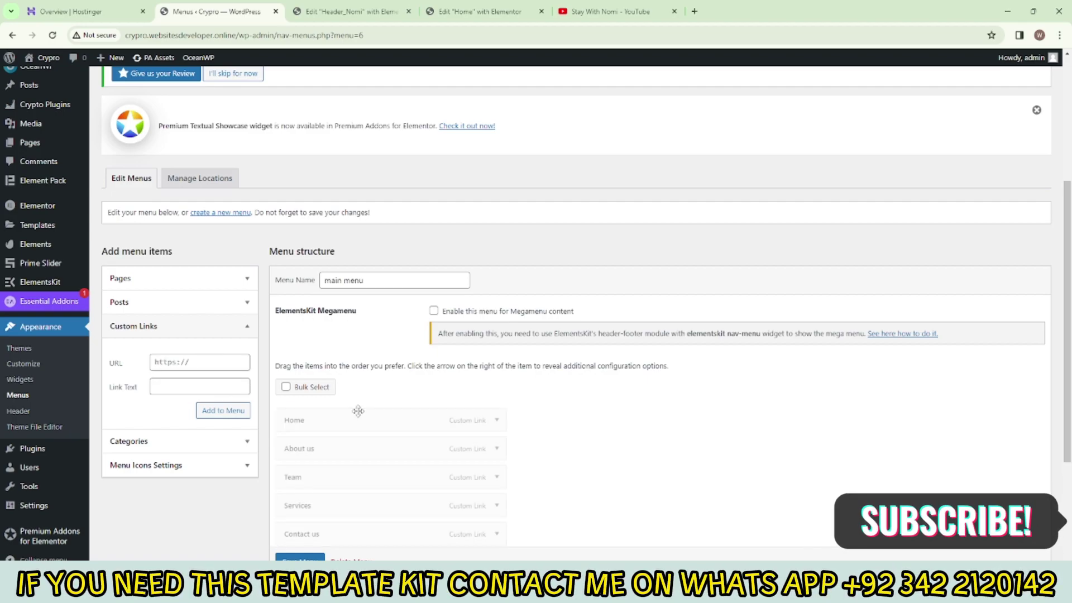
{"action": "scroll", "coordinate": [330, 411], "scroll_direction": "down", "scroll_amount": 4}
{"action": "left_click", "coordinate": [294, 514]}
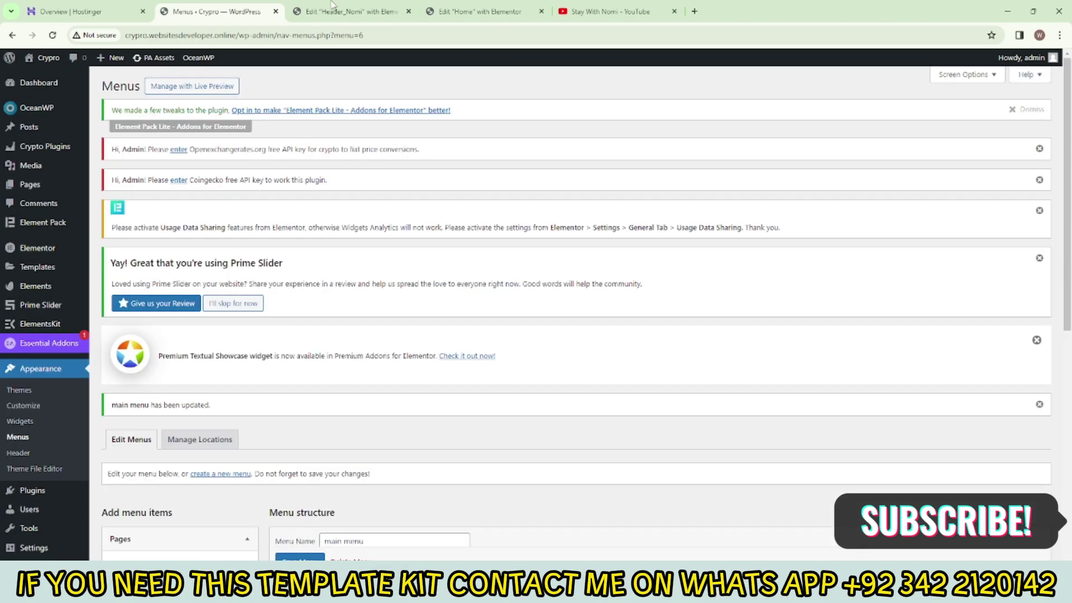
Reload the Header_Nomi template editor, set the WordPress menu's text colour to #000000 and centre its alignment
{"action": "left_click", "coordinate": [346, 11]}
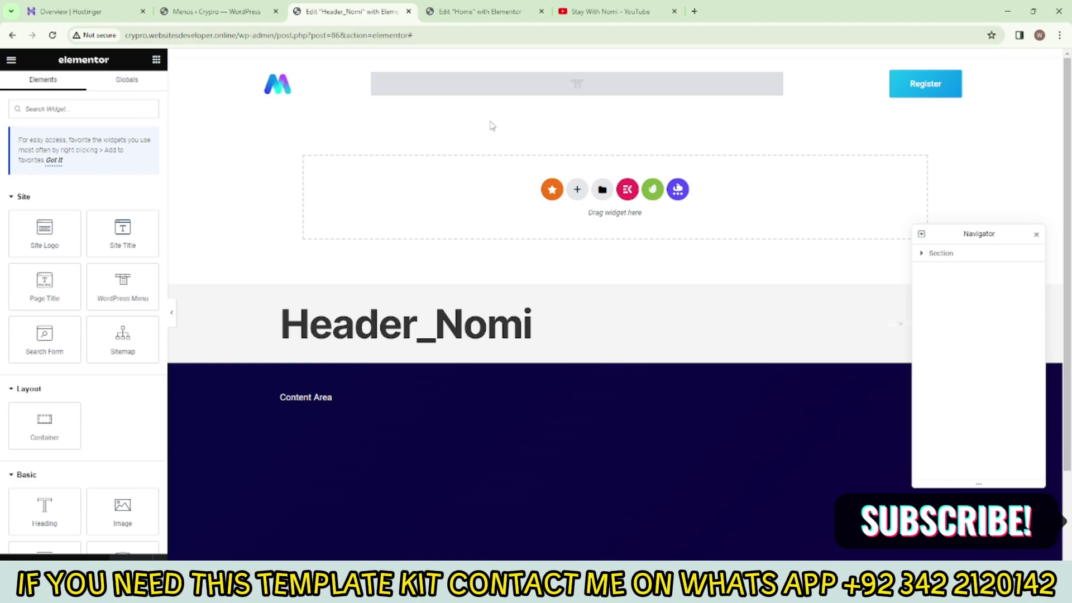
{"action": "left_click", "coordinate": [53, 35]}
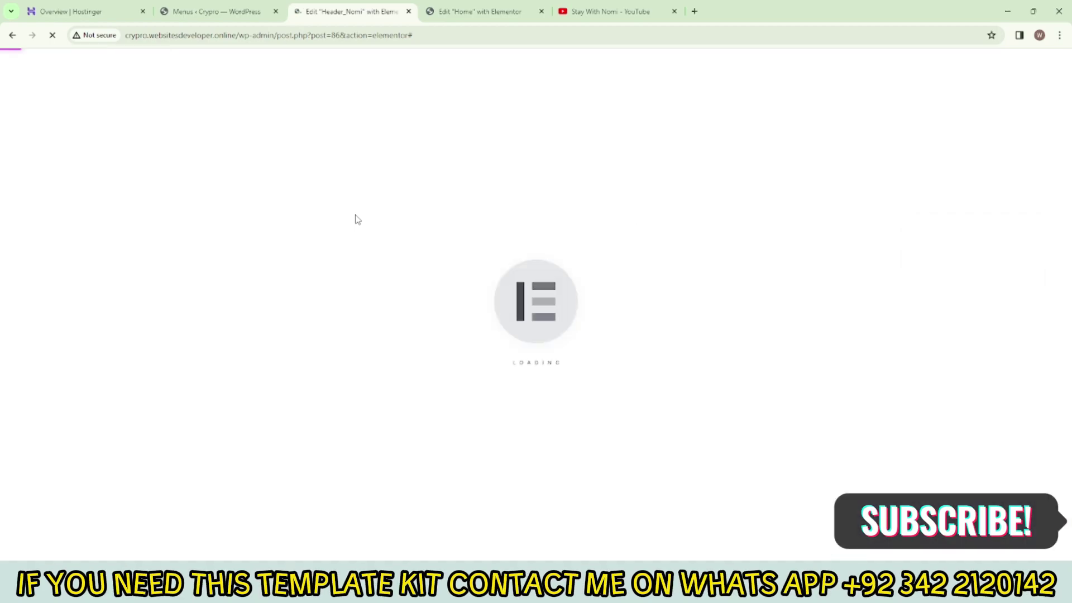
{"action": "left_click", "coordinate": [623, 88]}
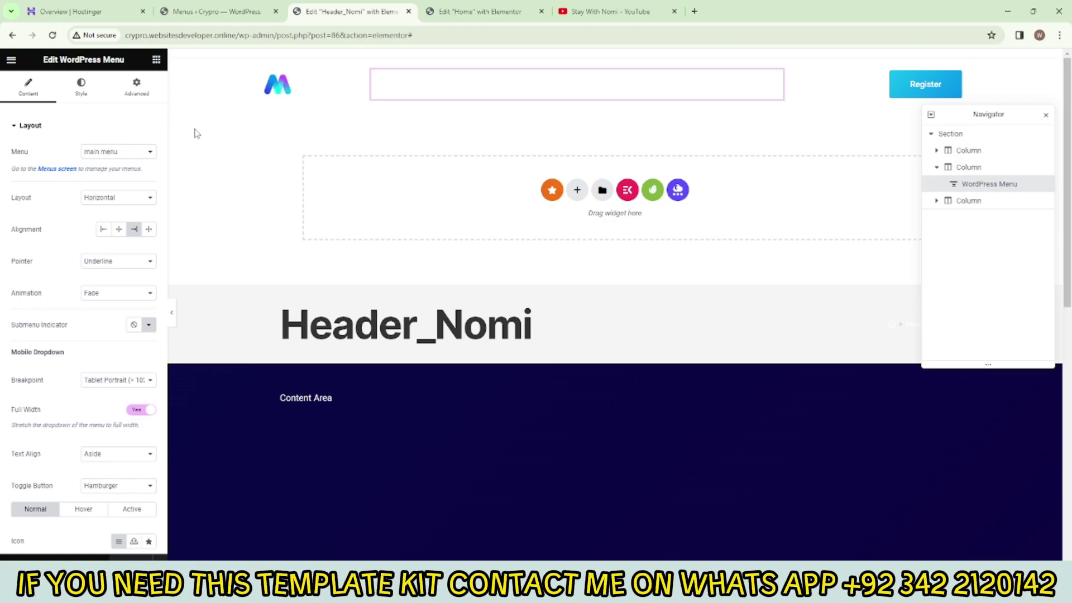
{"action": "left_click", "coordinate": [81, 88]}
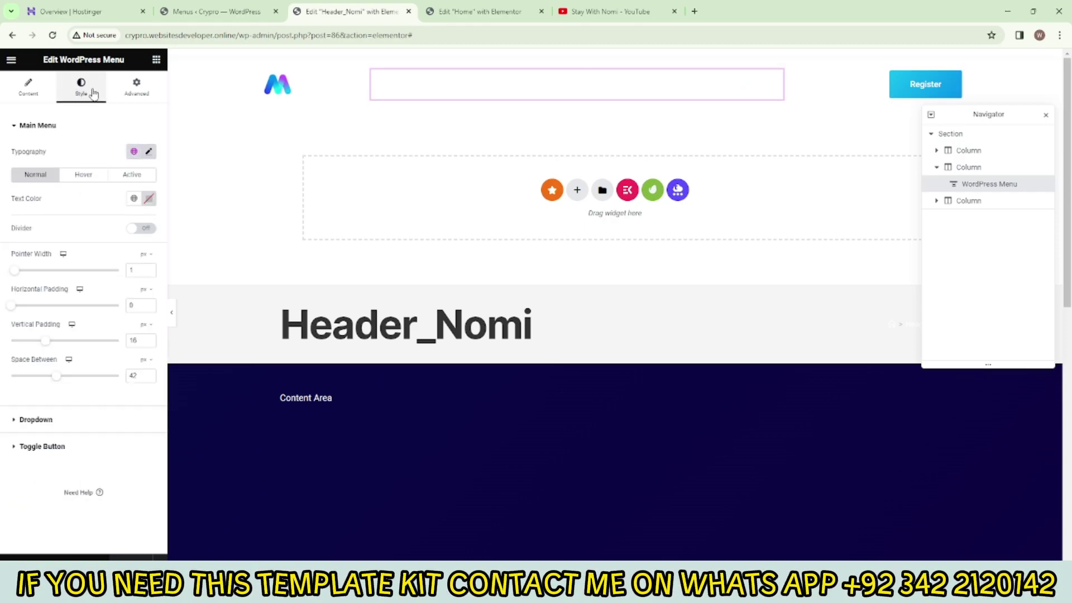
{"action": "left_click", "coordinate": [148, 199]}
{"action": "left_click_drag", "start_coordinate": [106, 302], "coordinate": [85, 327]}
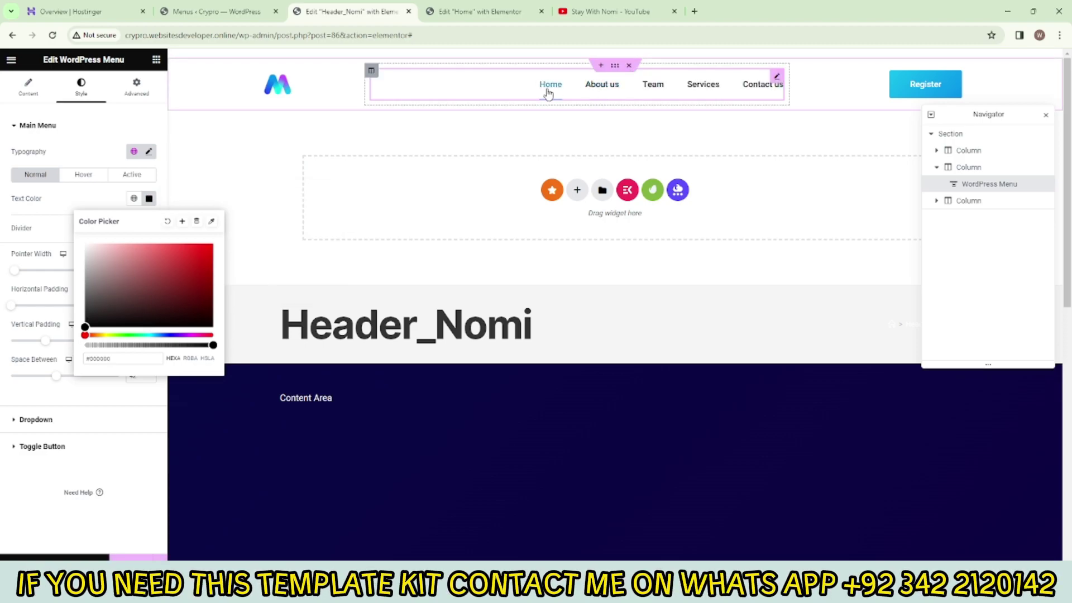
{"action": "left_click", "coordinate": [87, 210]}
{"action": "left_click", "coordinate": [29, 87]}
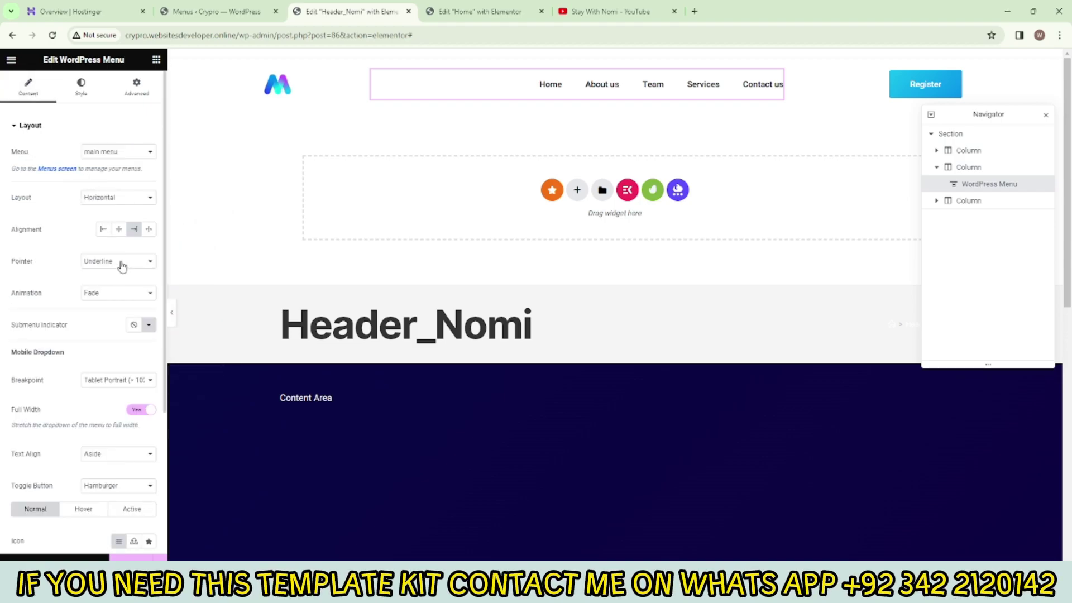
{"action": "left_click", "coordinate": [119, 230]}
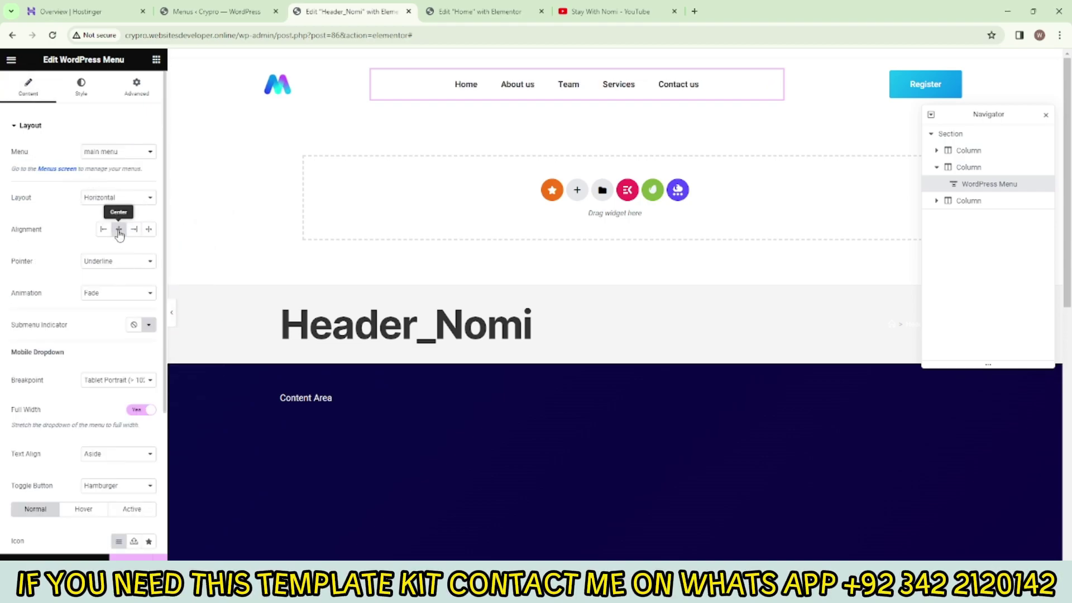
Set the text colour of the header's Login button to the global colour Accent 1
{"action": "left_click", "coordinate": [822, 87]}
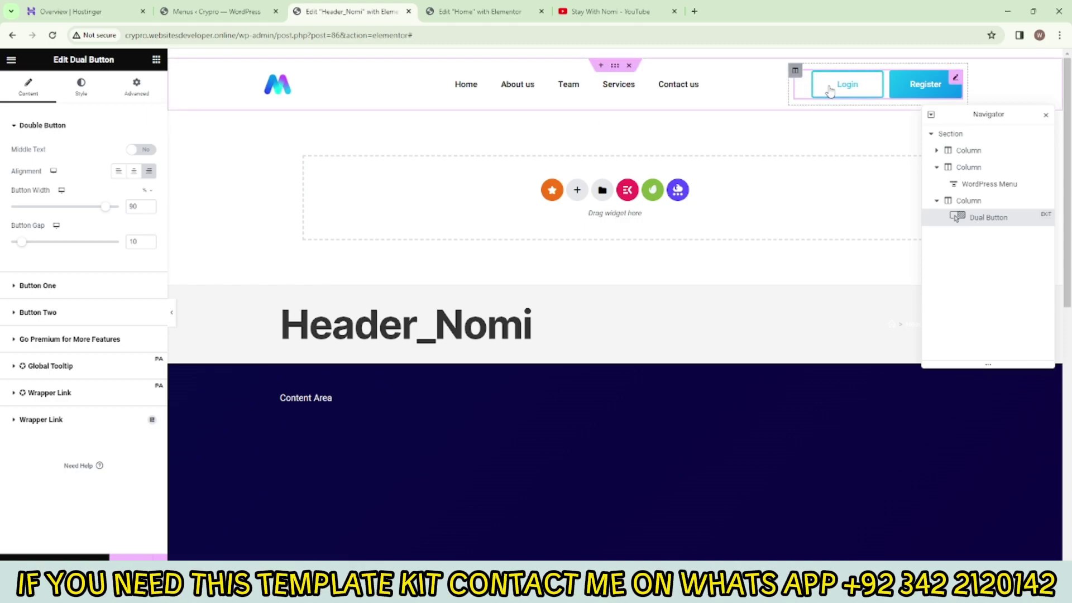
{"action": "left_click", "coordinate": [84, 95]}
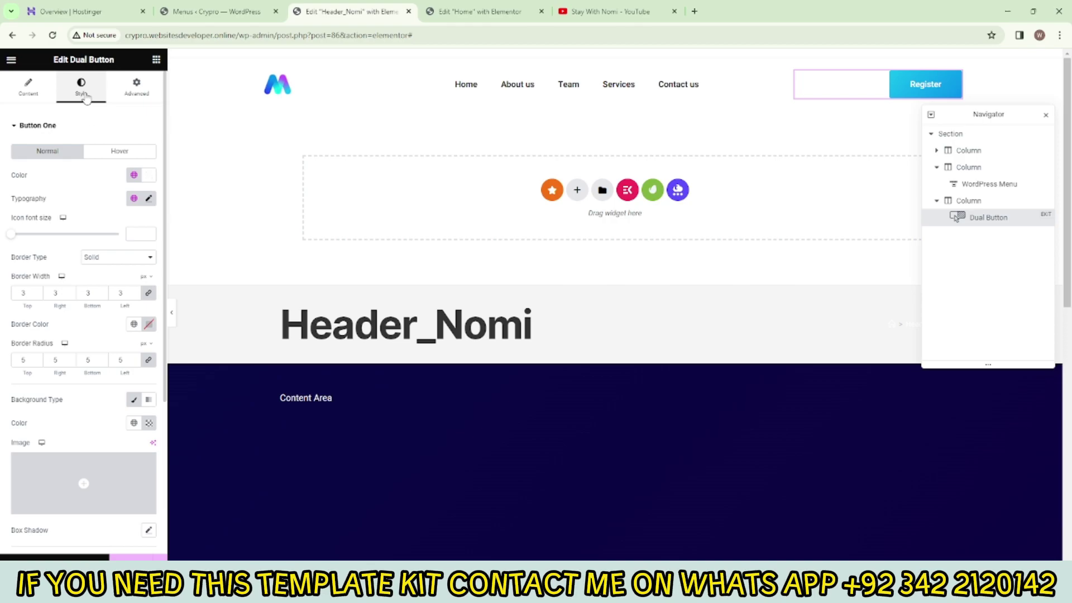
{"action": "left_click", "coordinate": [149, 176]}
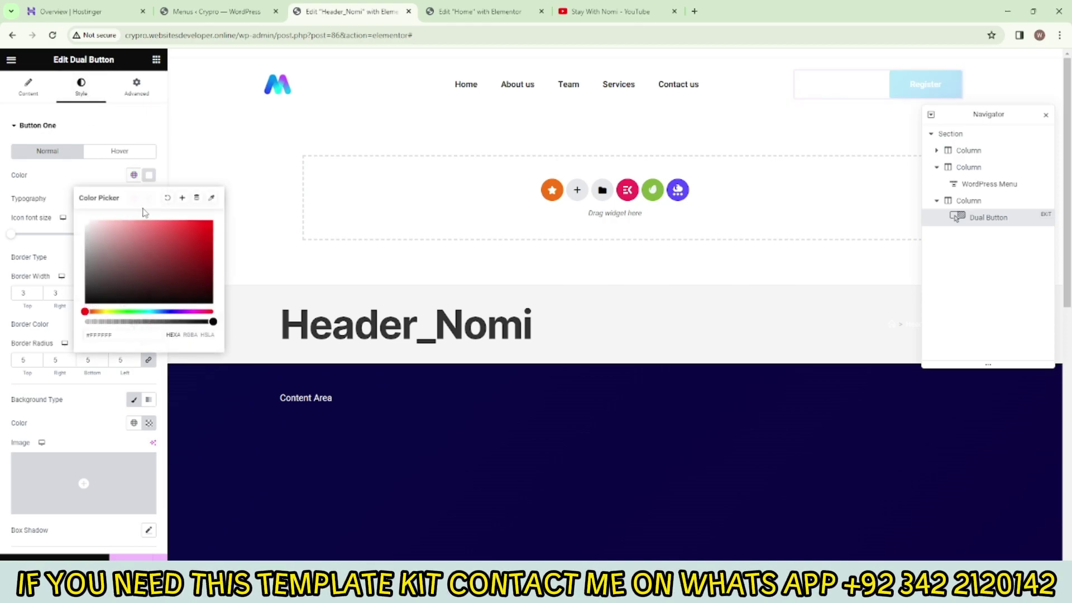
{"action": "left_click_drag", "start_coordinate": [120, 248], "coordinate": [85, 303]}
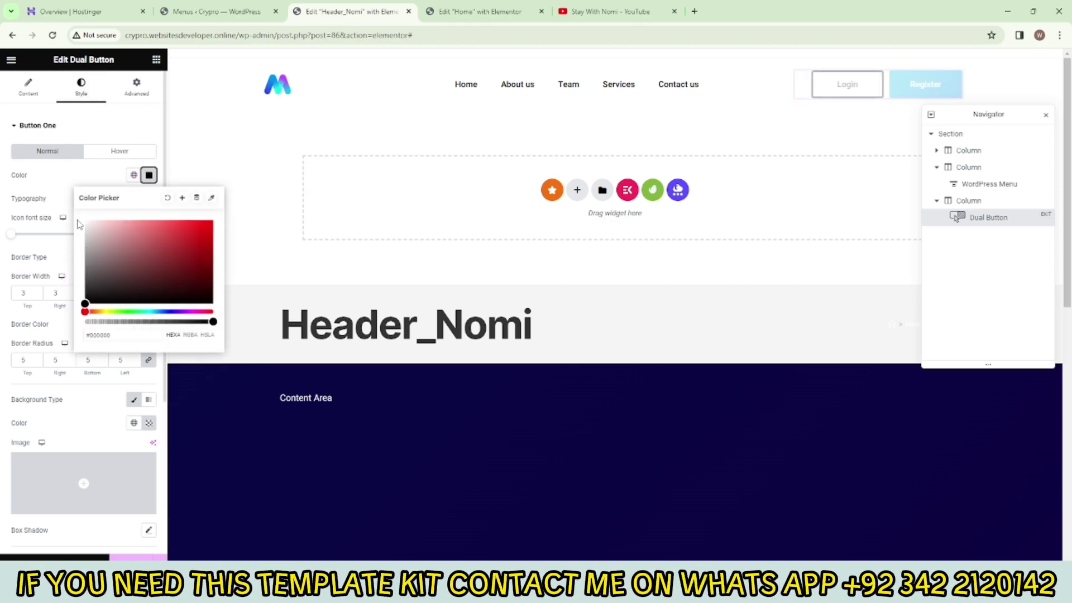
{"action": "left_click", "coordinate": [133, 174]}
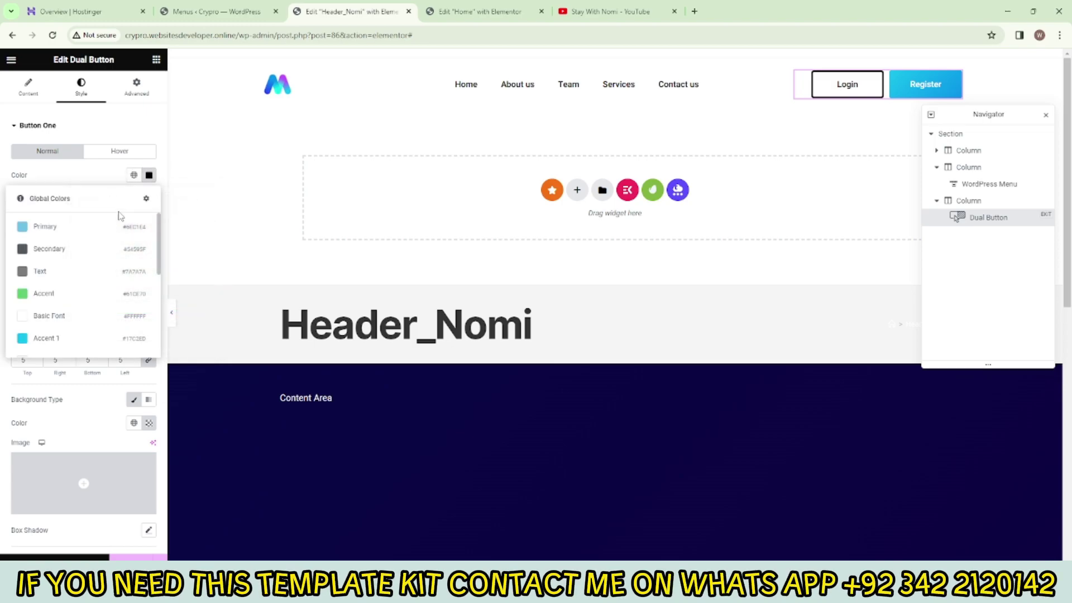
{"action": "left_click", "coordinate": [61, 338]}
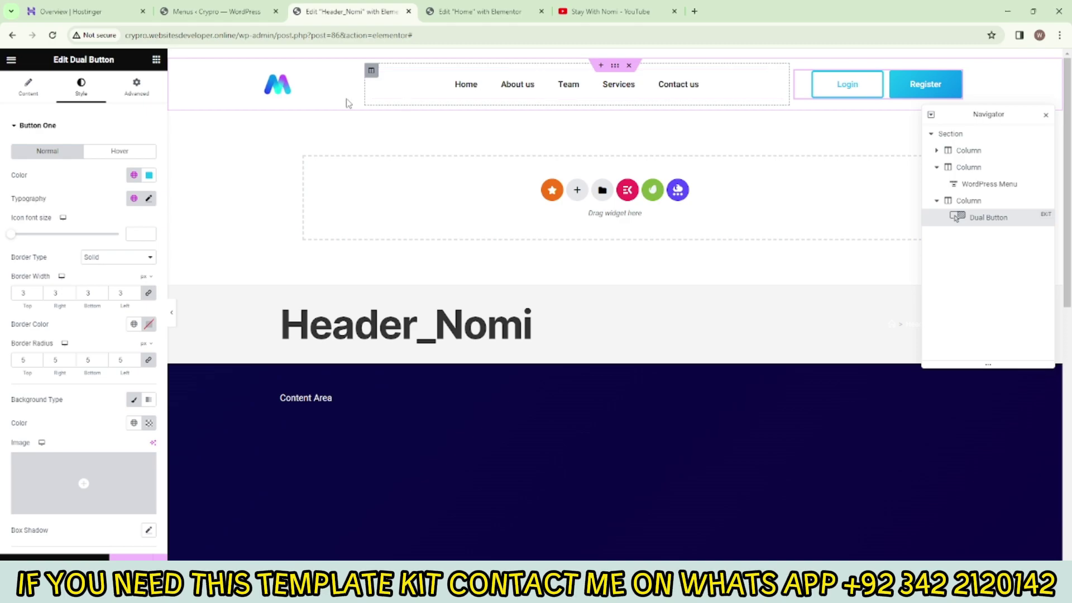
Close the Header_Nomi editor and open the Saved Templates list in the WordPress dashboard
{"action": "left_click", "coordinate": [300, 90]}
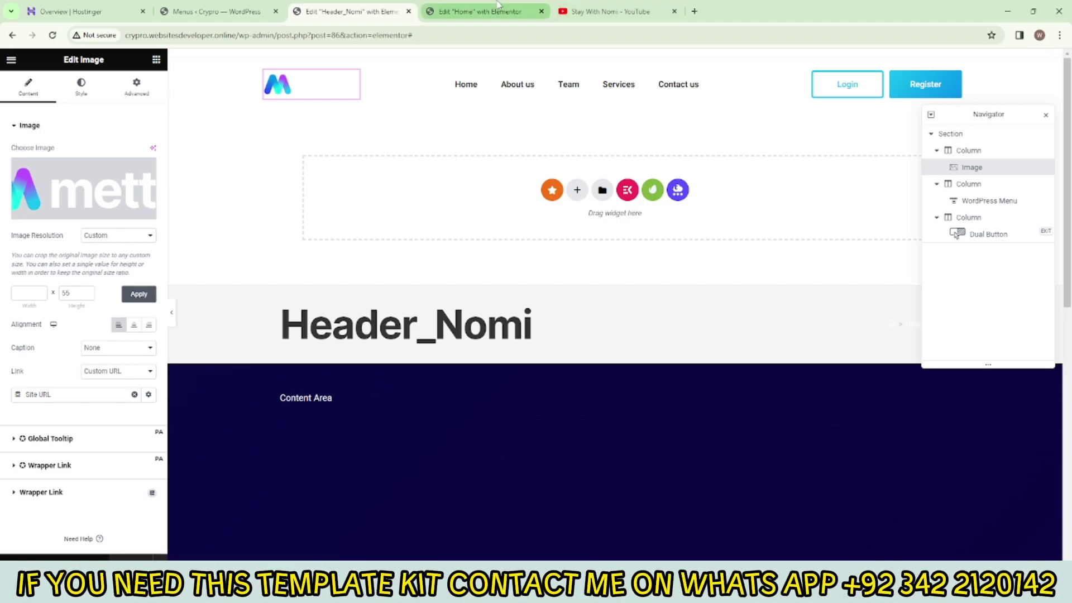
{"action": "left_click", "coordinate": [409, 11]}
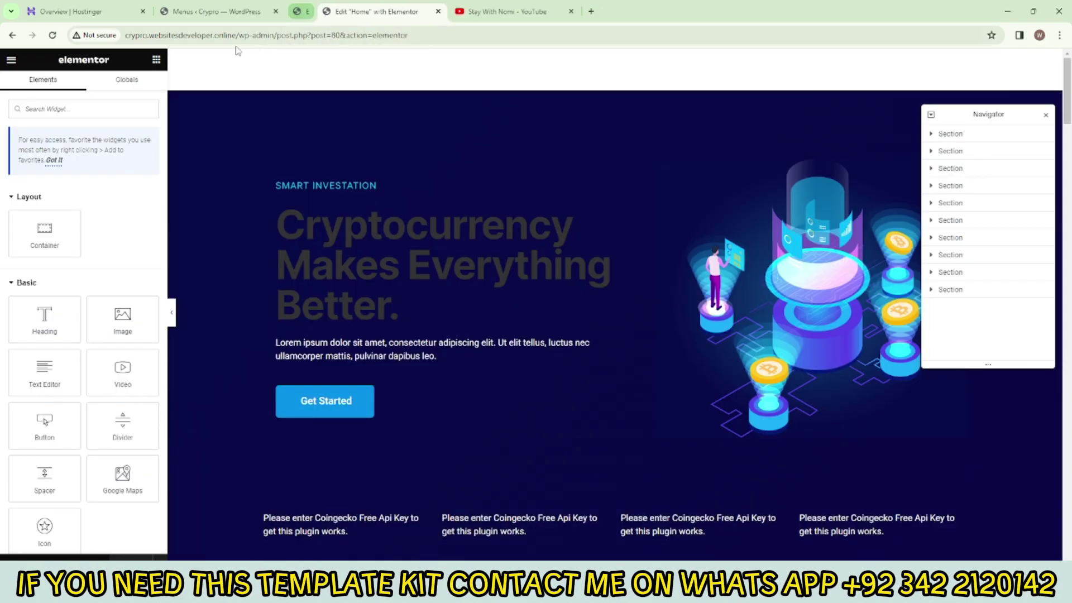
{"action": "left_click", "coordinate": [238, 12]}
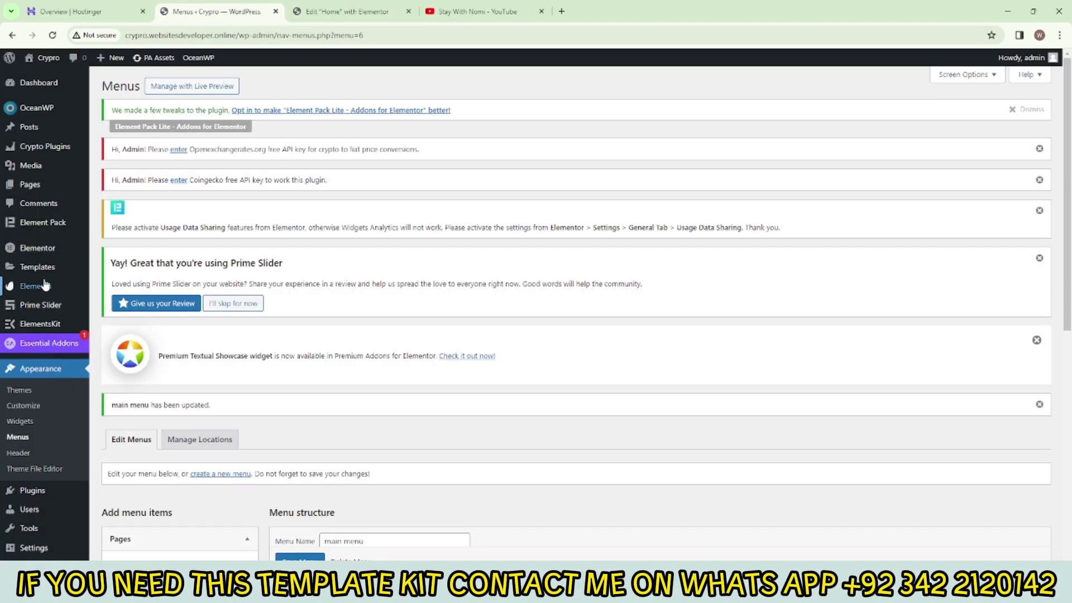
{"action": "mouse_move", "coordinate": [51, 270]}
{"action": "left_click", "coordinate": [106, 268]}
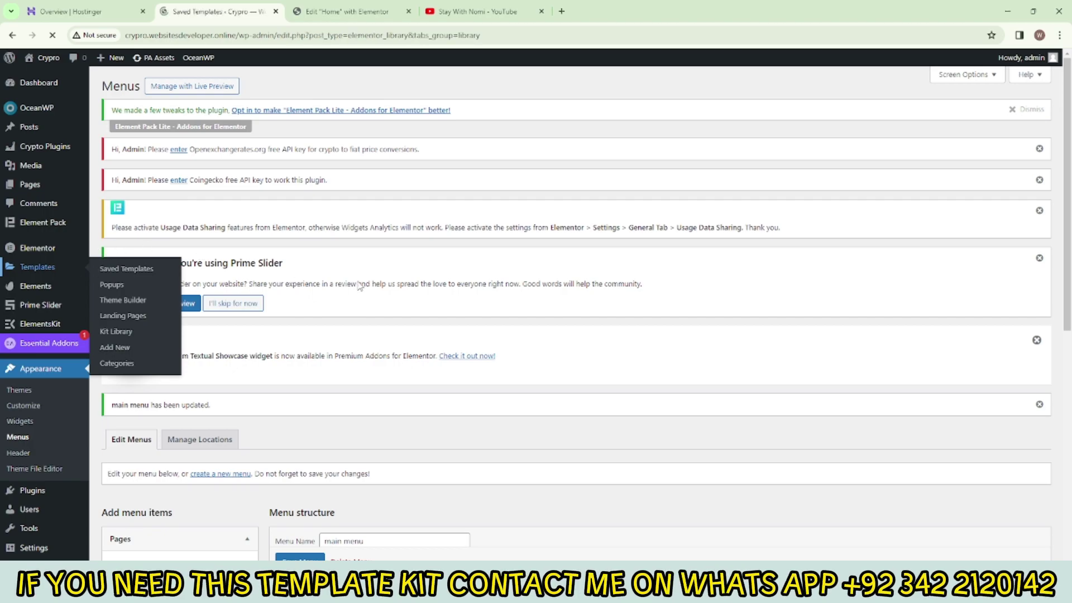
{"action": "scroll", "coordinate": [295, 322], "scroll_direction": "down", "scroll_amount": 1}
{"action": "scroll", "coordinate": [295, 322], "scroll_direction": "up", "scroll_amount": 2}
Create a new template of type Footer named "Footer_nomi" and dismiss the block library that opens
{"action": "left_click", "coordinate": [256, 80]}
{"action": "left_click", "coordinate": [605, 304]}
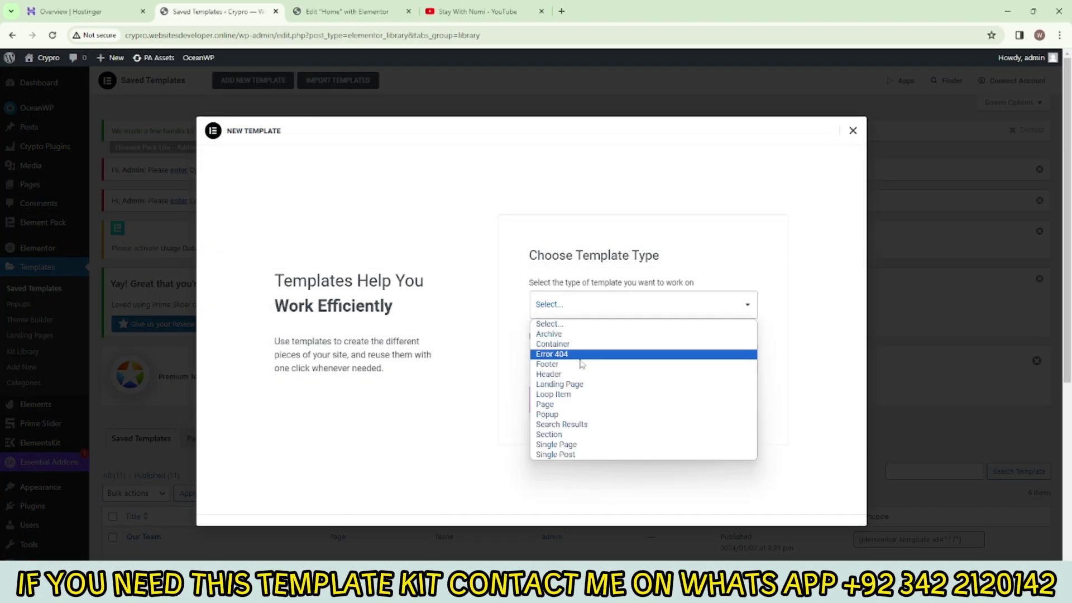
{"action": "left_click", "coordinate": [561, 364]}
{"action": "left_click", "coordinate": [592, 358]}
{"action": "type", "text": "Footer_nomi"}
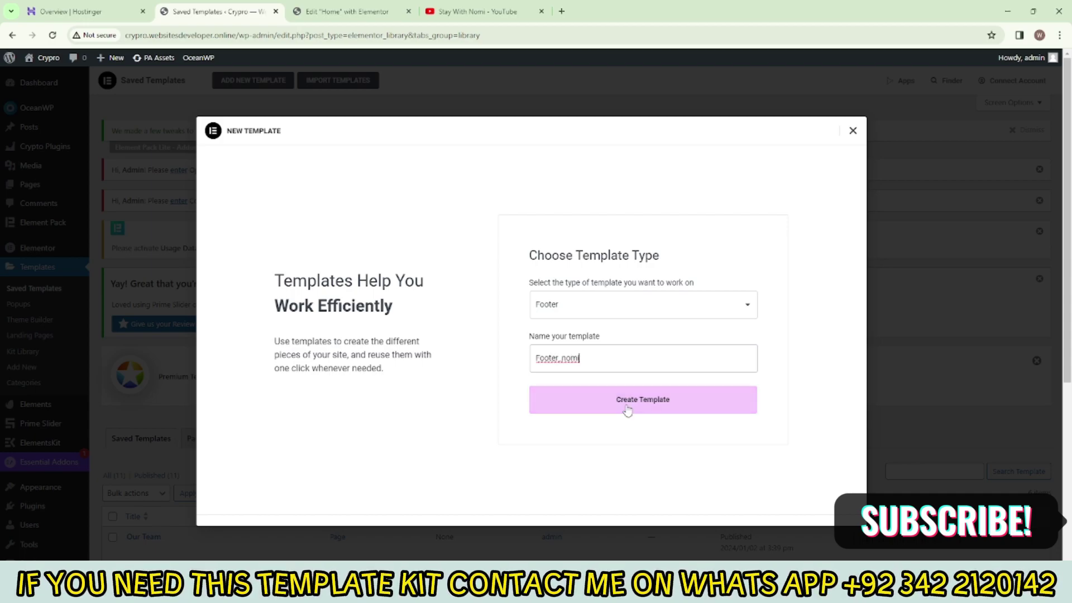
{"action": "left_click", "coordinate": [642, 402]}
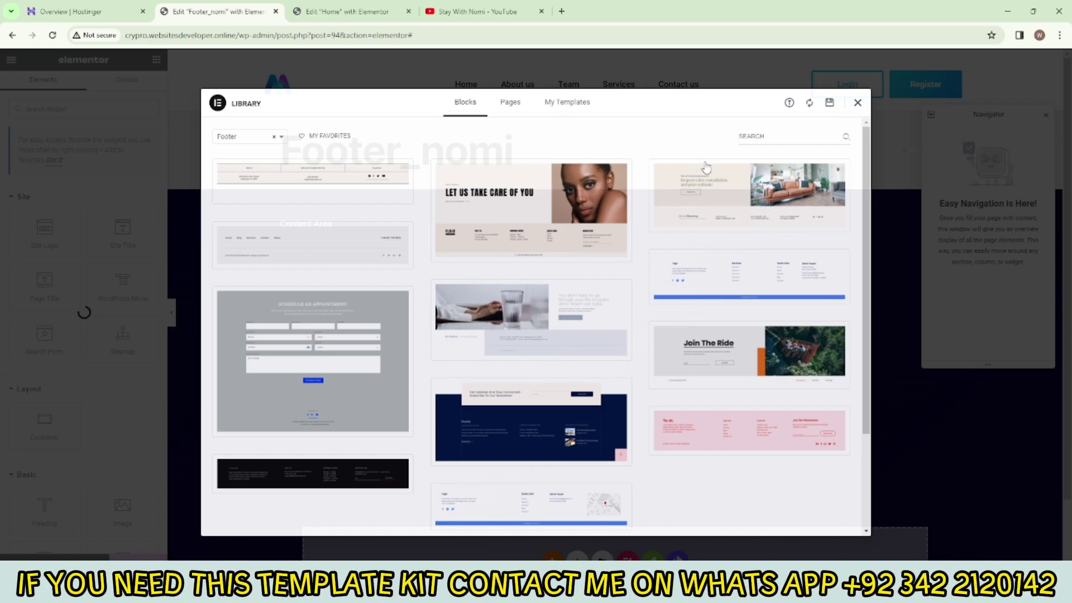
{"action": "left_click", "coordinate": [857, 103]}
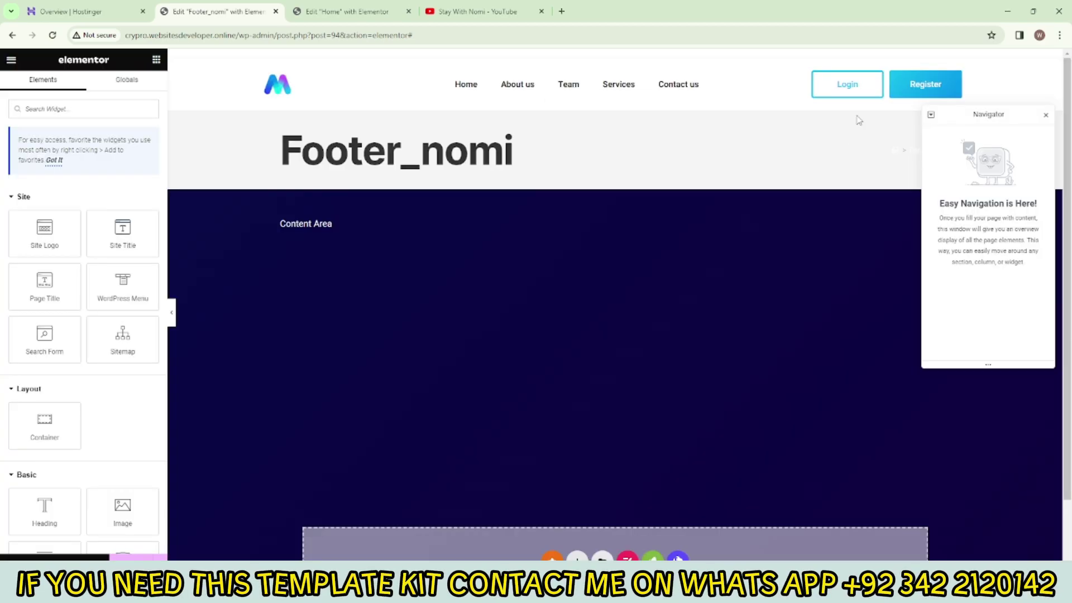
Insert the saved Metta V1 Footer template into the empty Footer_nomi layout, applying its settings
{"action": "scroll", "coordinate": [707, 324], "scroll_direction": "down", "scroll_amount": 2}
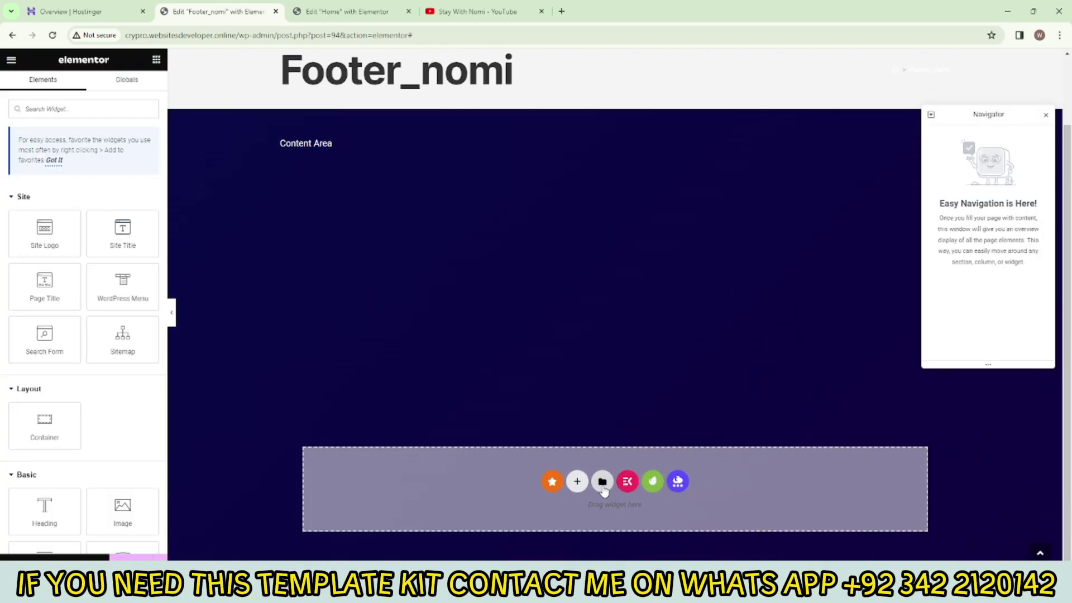
{"action": "left_click", "coordinate": [602, 484]}
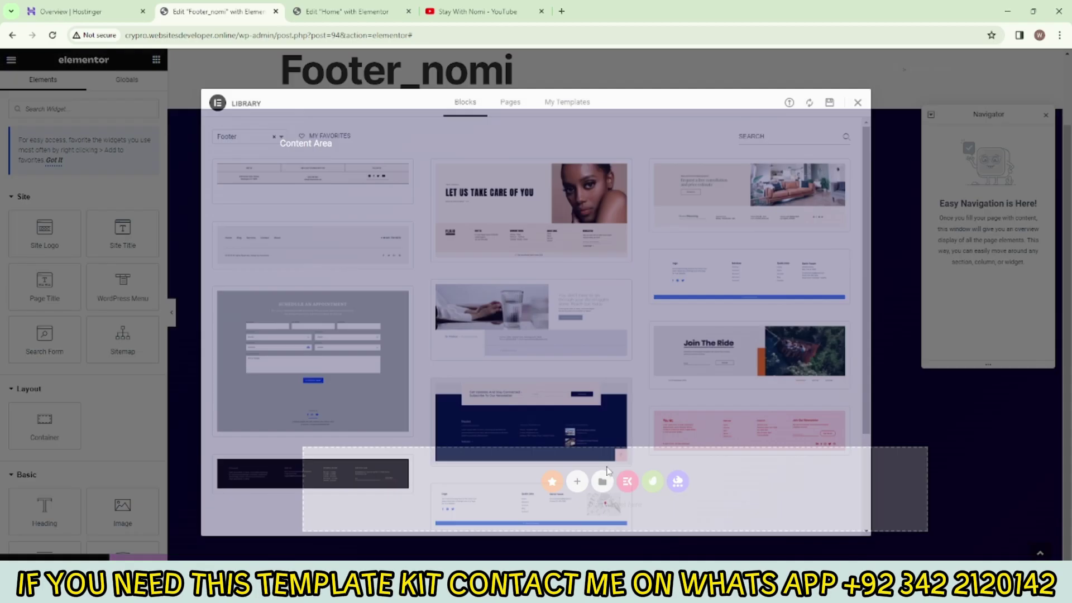
{"action": "left_click", "coordinate": [557, 109]}
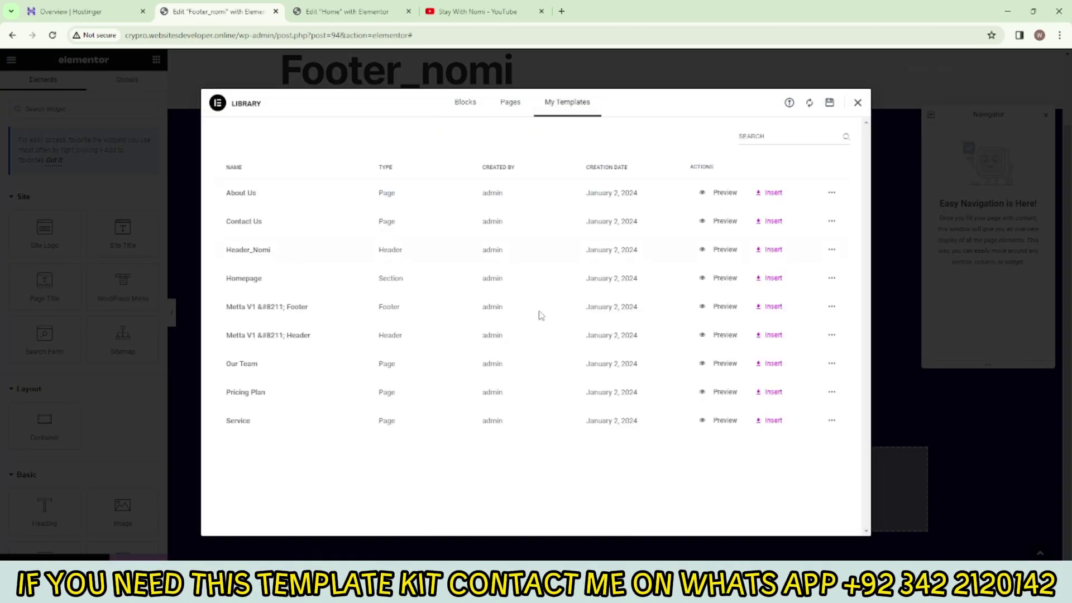
{"action": "left_click", "coordinate": [773, 307]}
{"action": "left_click", "coordinate": [617, 337]}
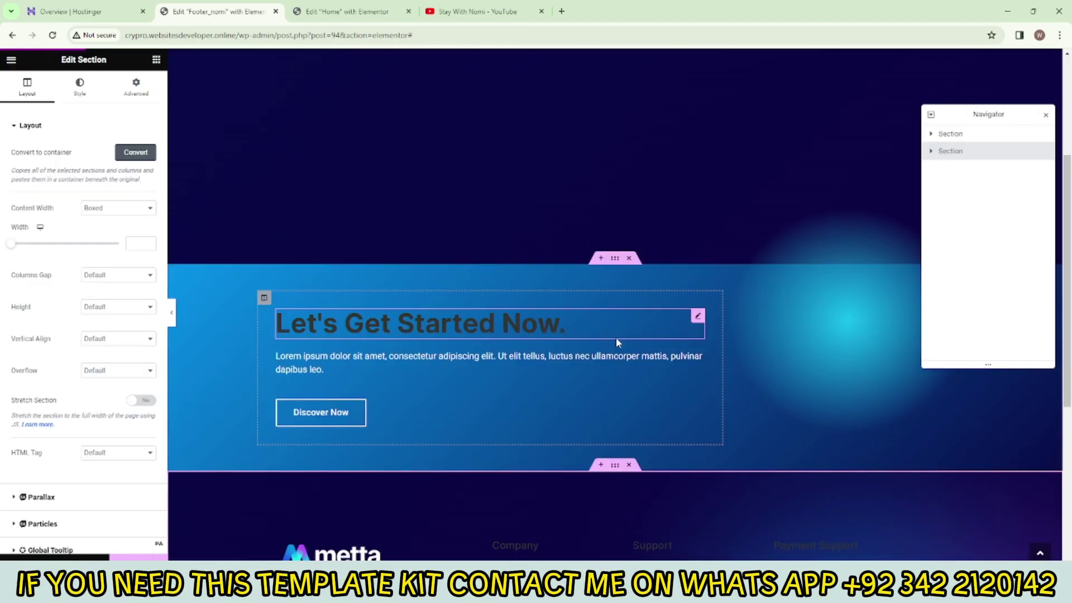
Shorten the footer's copyright heading to "Copyright © 2021." by removing the rights and credit text
{"action": "scroll", "coordinate": [616, 334], "scroll_direction": "down", "scroll_amount": 3}
{"action": "scroll", "coordinate": [621, 330], "scroll_direction": "up", "scroll_amount": 2}
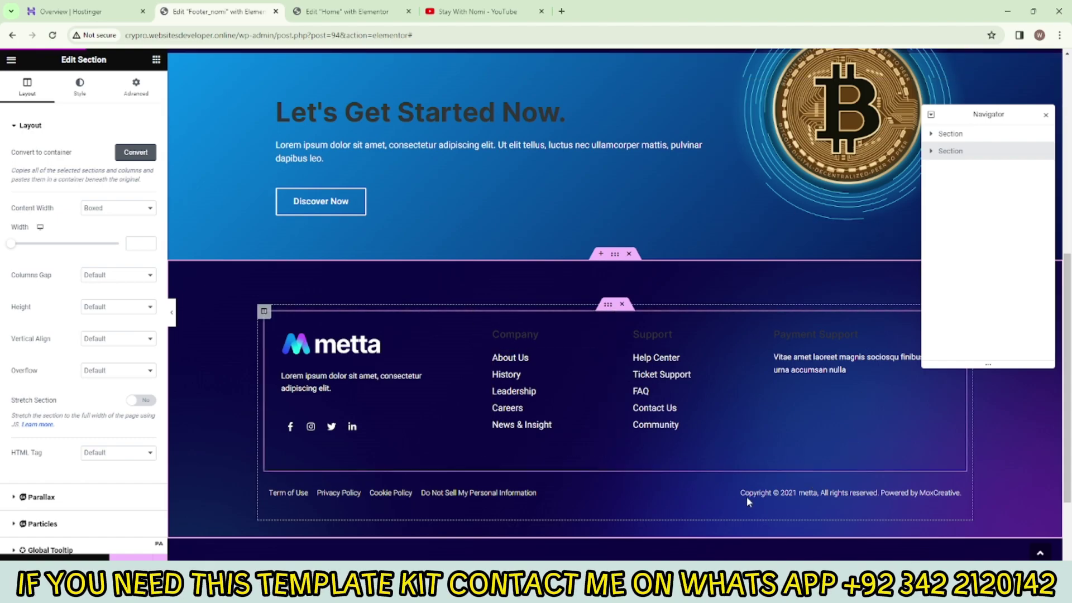
{"action": "scroll", "coordinate": [839, 450], "scroll_direction": "down", "scroll_amount": 2}
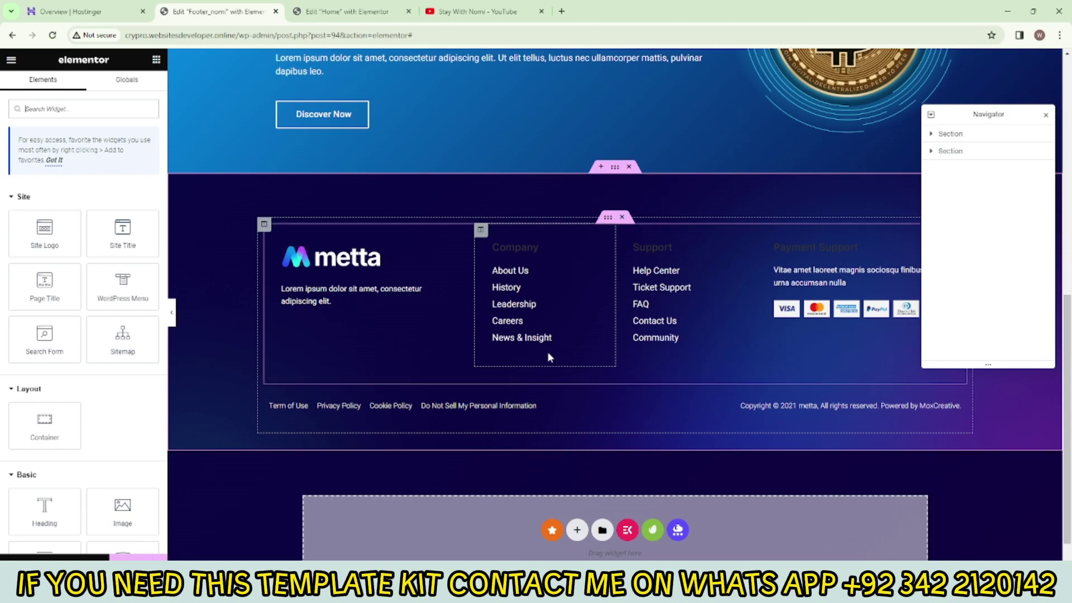
{"action": "left_click", "coordinate": [788, 407]}
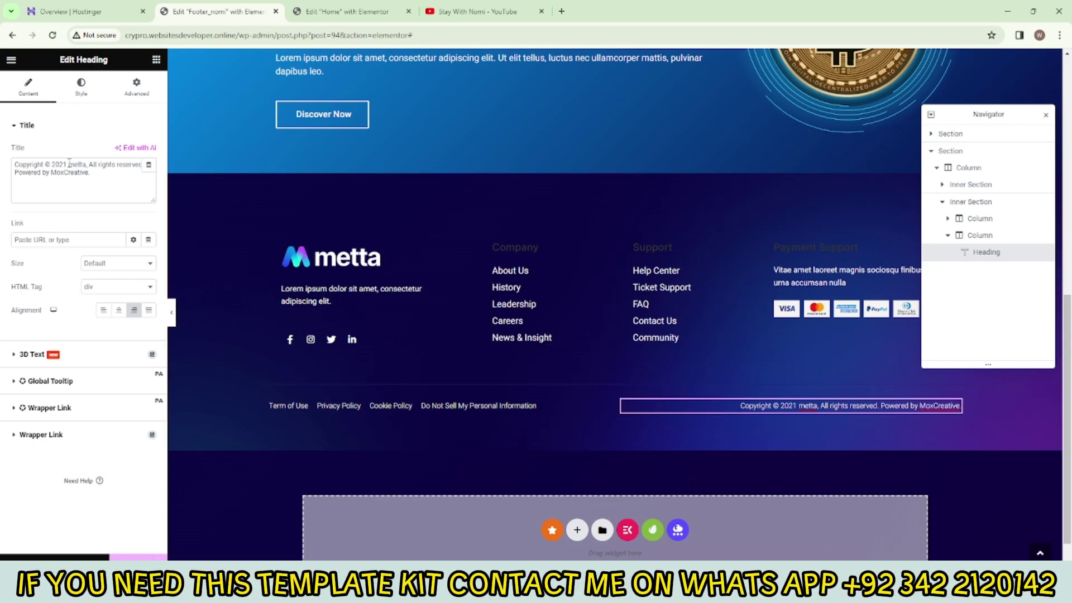
{"action": "left_click_drag", "start_coordinate": [69, 164], "coordinate": [107, 173]}
{"action": "key", "text": "BackSpace"}
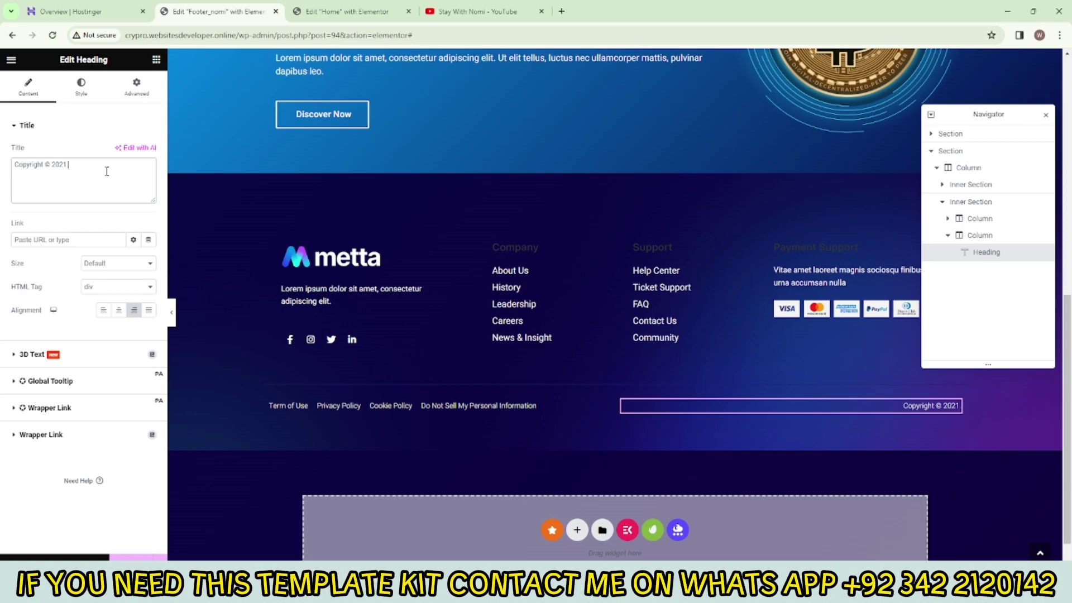
Publish the footer template with a display condition that includes the Entire Site
{"action": "left_click", "coordinate": [138, 557]}
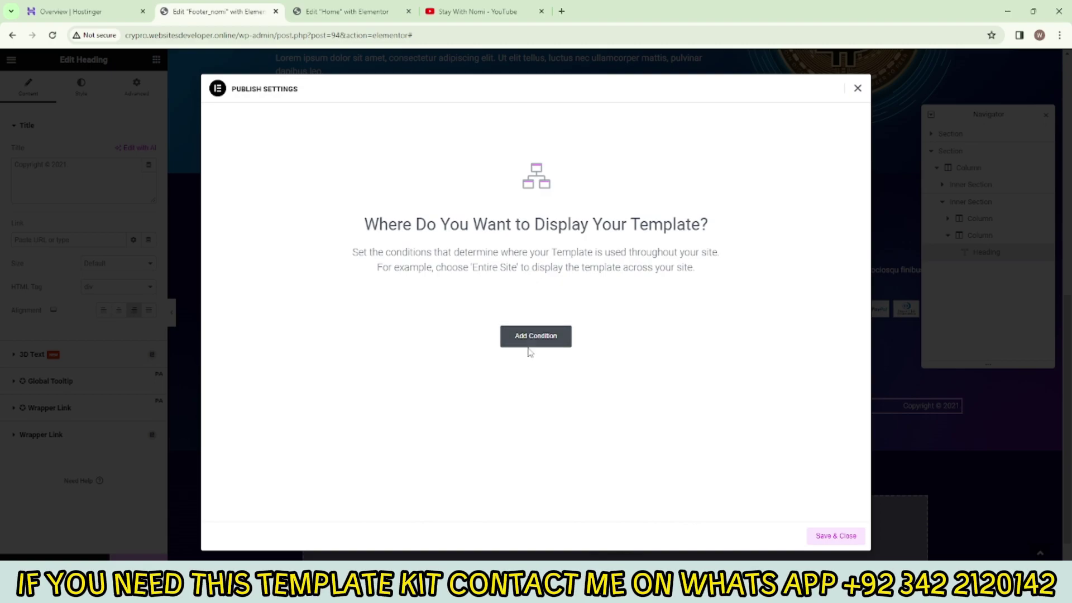
{"action": "left_click", "coordinate": [537, 340]}
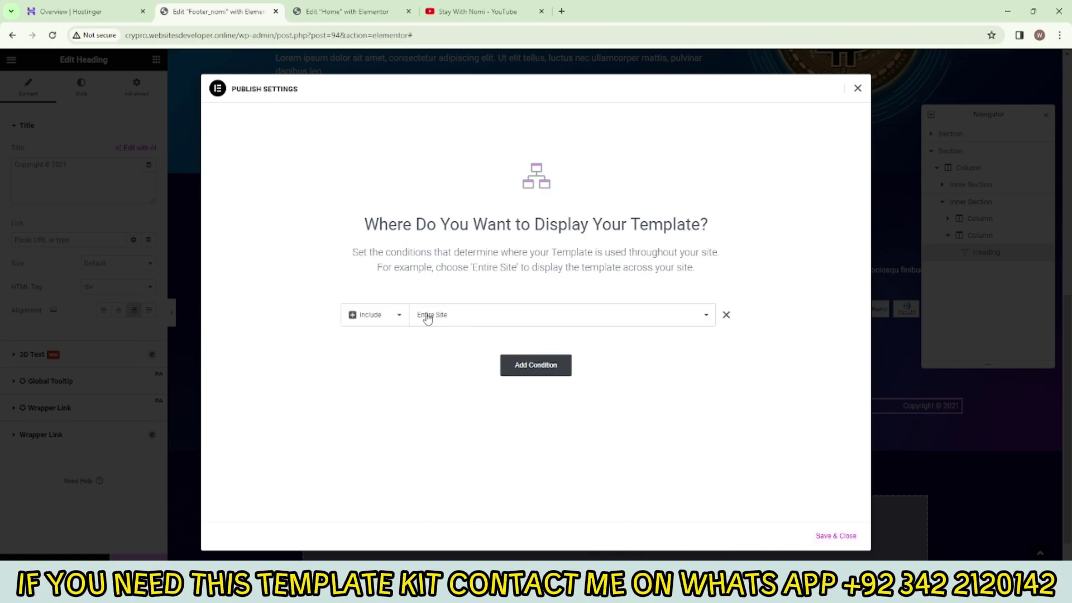
{"action": "left_click", "coordinate": [835, 535]}
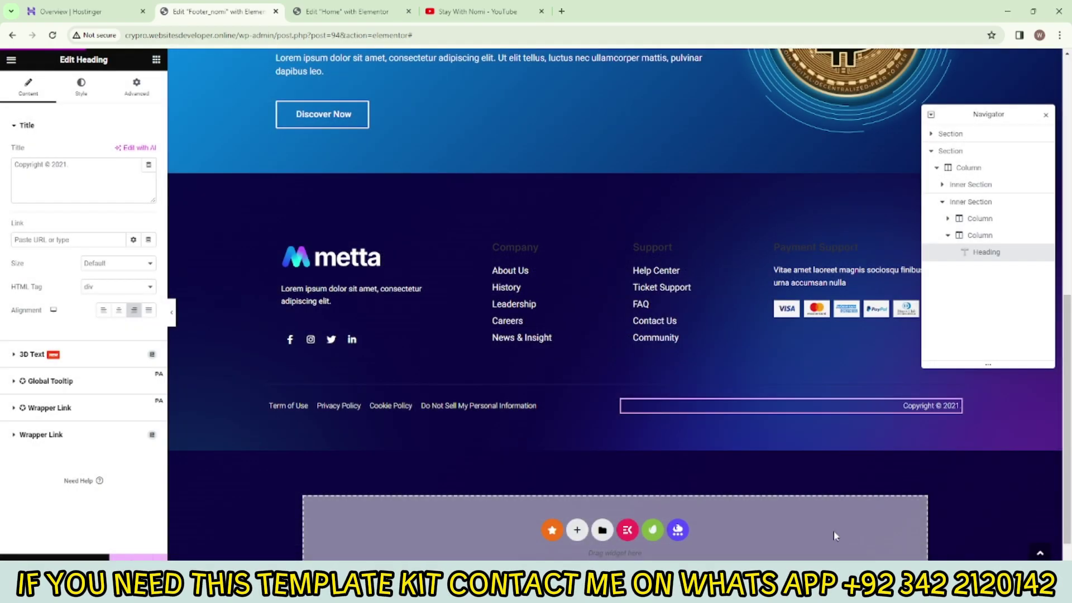
Set the text colour of the footer's Company heading to white (#FFFFFF)
{"action": "left_click", "coordinate": [590, 248]}
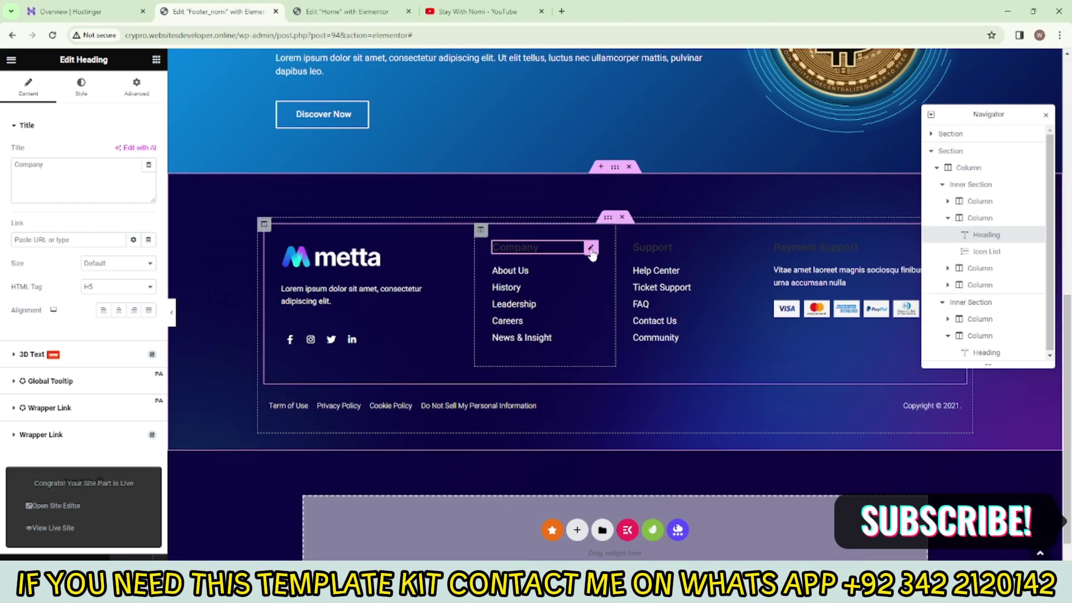
{"action": "left_click", "coordinate": [71, 95]}
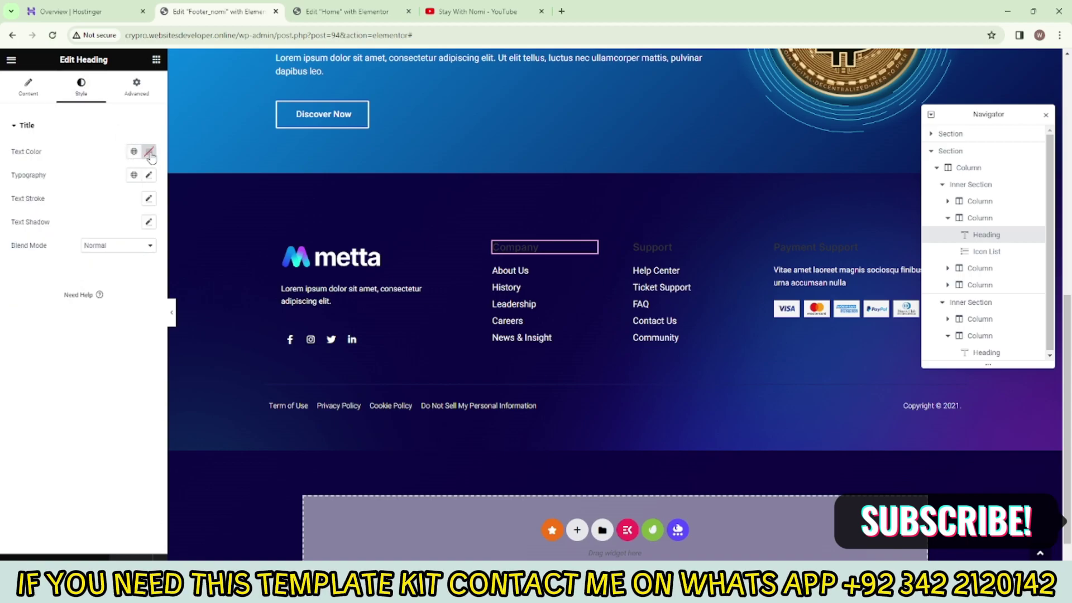
{"action": "left_click", "coordinate": [148, 151]}
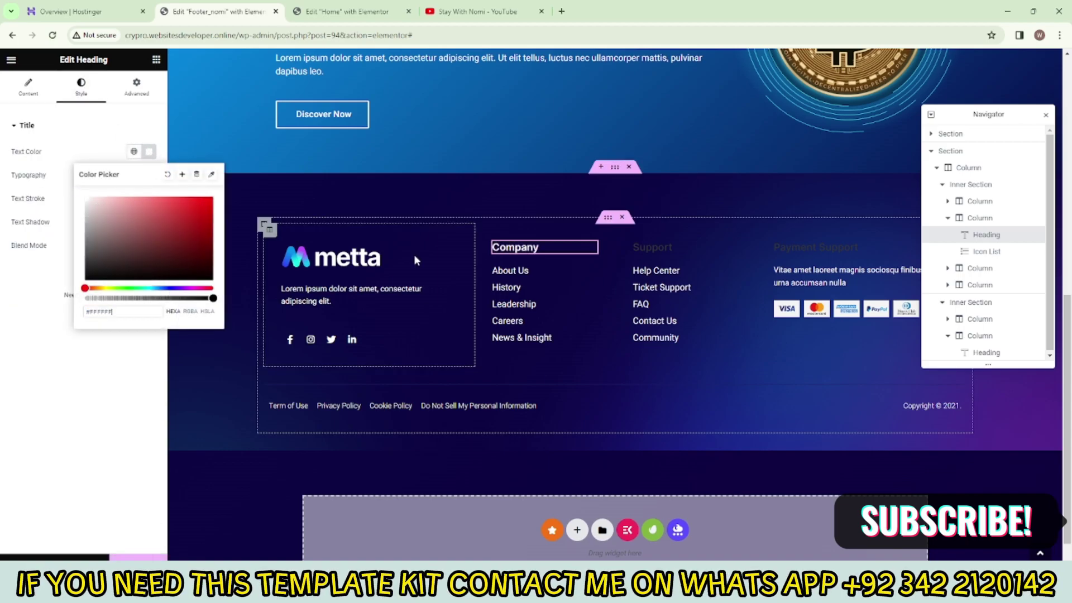
Copy the Company heading's style and paste it onto the footer's Support and Payment Support headings
{"action": "right_click", "coordinate": [581, 248]}
{"action": "left_click", "coordinate": [632, 234]}
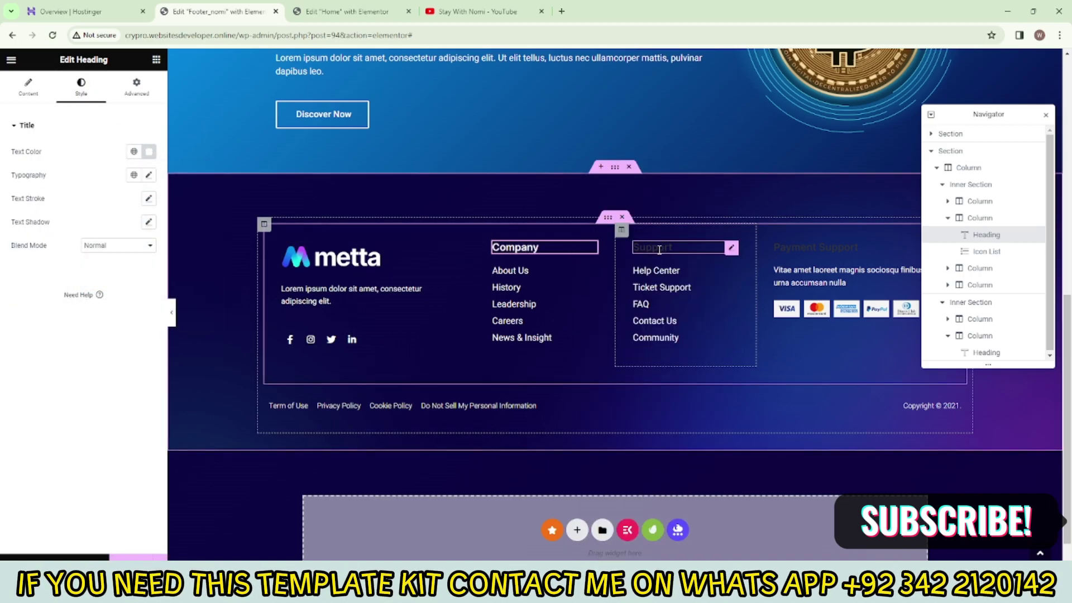
{"action": "right_click", "coordinate": [660, 249]}
{"action": "left_click", "coordinate": [698, 261]}
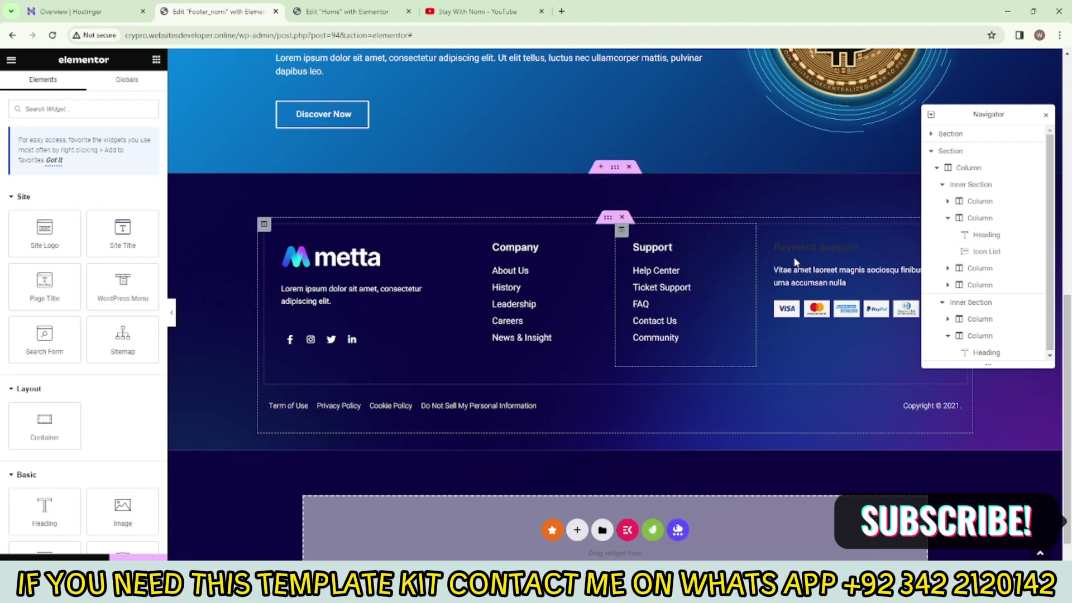
{"action": "right_click", "coordinate": [809, 248]}
{"action": "left_click", "coordinate": [826, 261]}
Set the text colour of the "Let's Get Started Now." heading to white and save the footer template
{"action": "scroll", "coordinate": [761, 296], "scroll_direction": "up", "scroll_amount": 2}
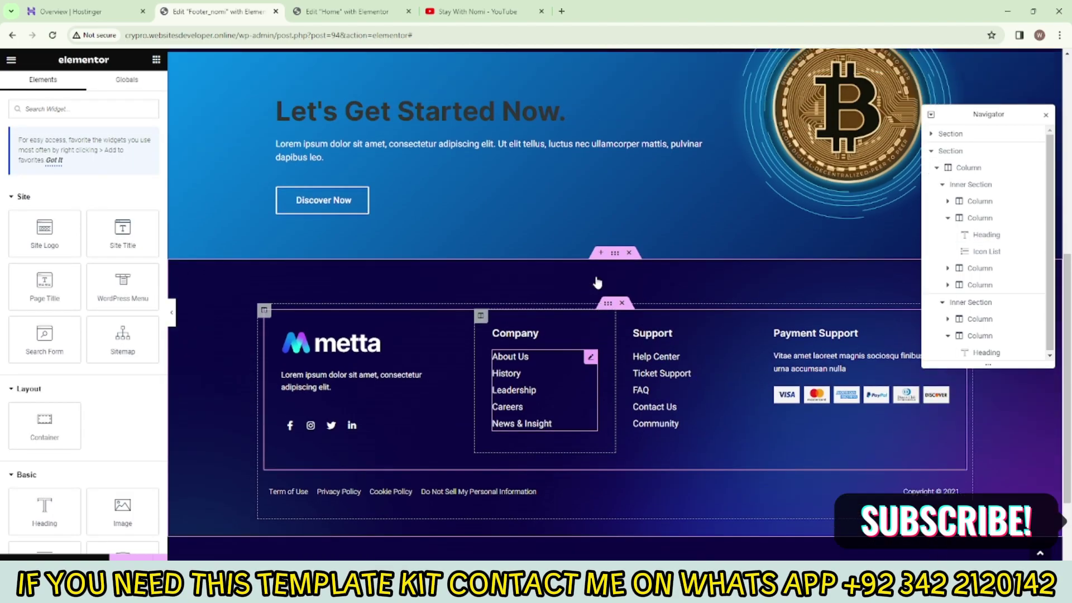
{"action": "left_click", "coordinate": [383, 130]}
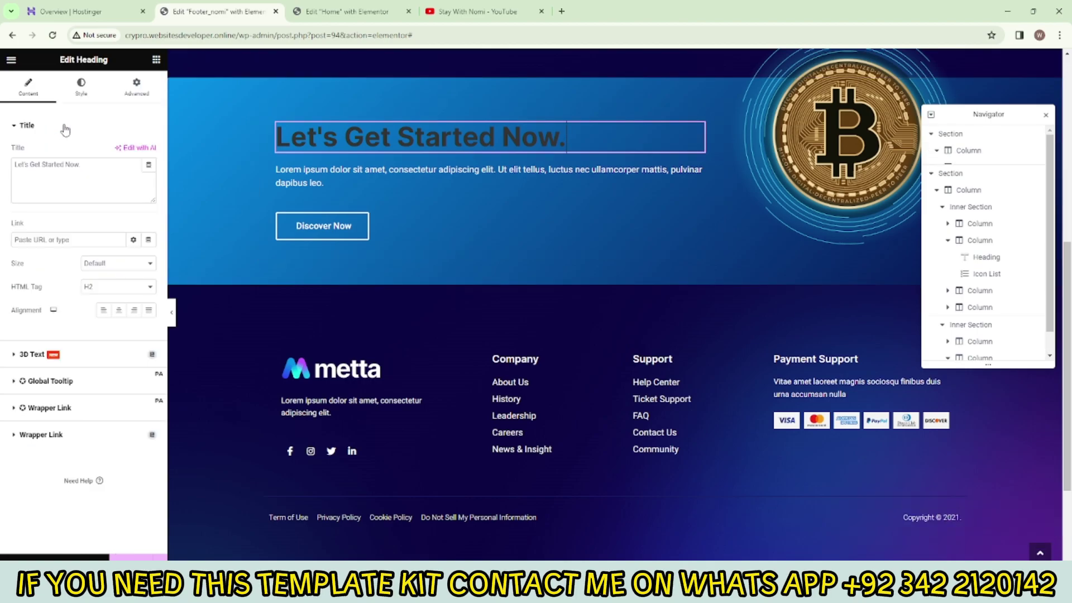
{"action": "left_click", "coordinate": [81, 87]}
{"action": "left_click", "coordinate": [148, 151]}
{"action": "key", "text": "ctrl+v"}
{"action": "left_click", "coordinate": [138, 558]}
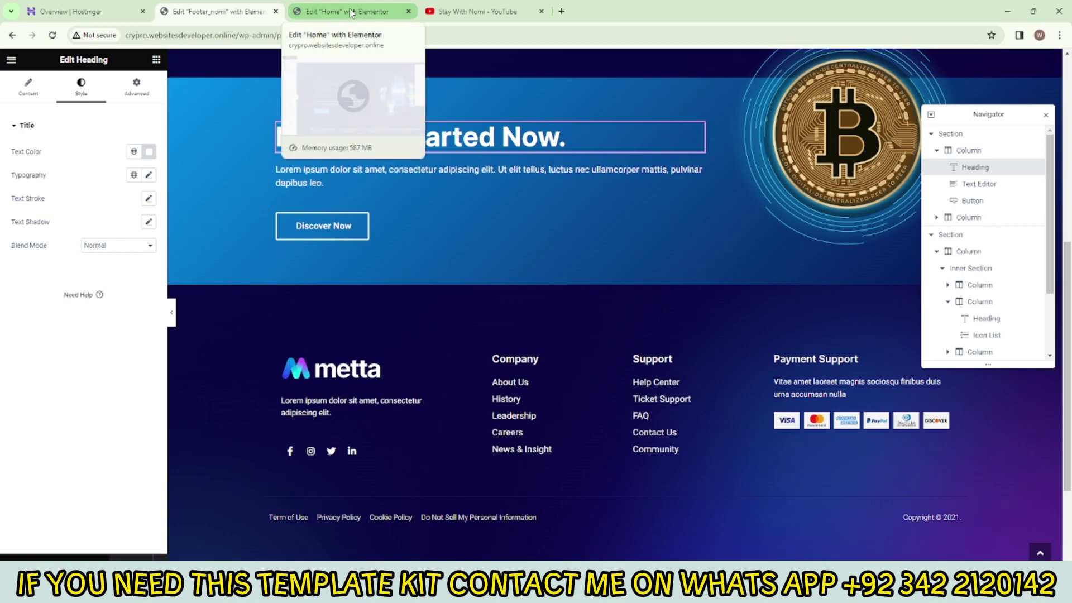
Leave the footer editor for the WordPress dashboard at crypro.websitesdeveloper.online/wp-admin/, and switch to the open Home page editor
{"action": "left_click_drag", "start_coordinate": [276, 35], "coordinate": [484, 40]}
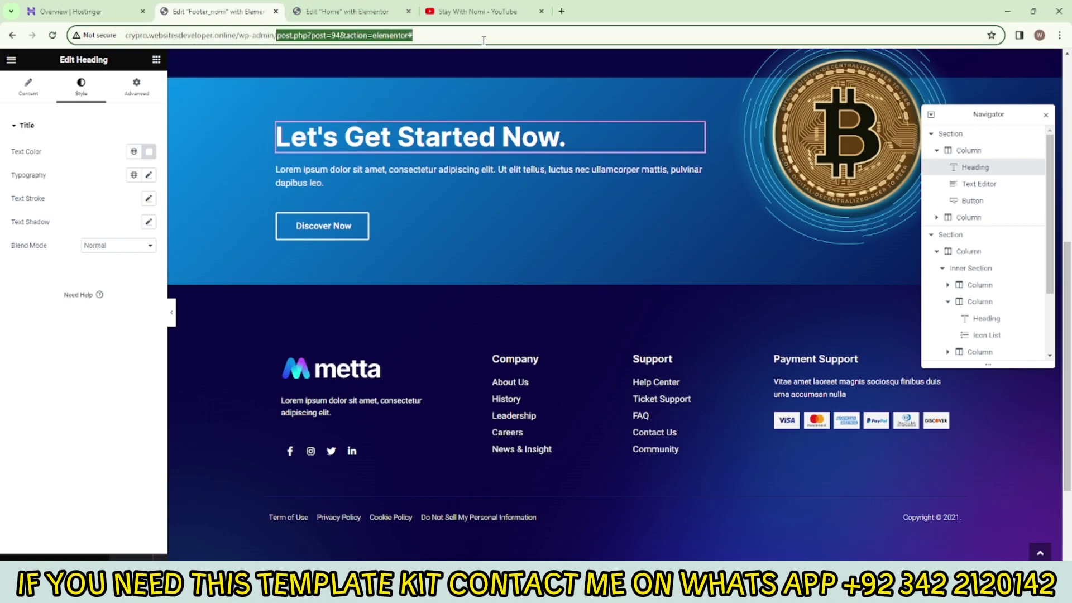
{"action": "key", "text": "BackSpace"}
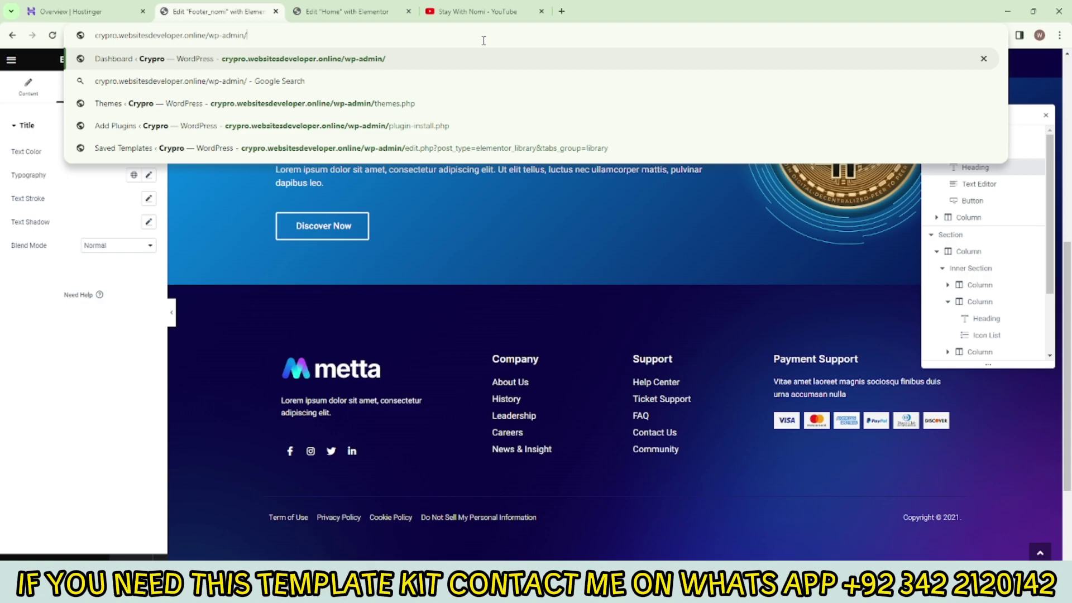
{"action": "key", "text": "Return"}
{"action": "left_click", "coordinate": [379, 11]}
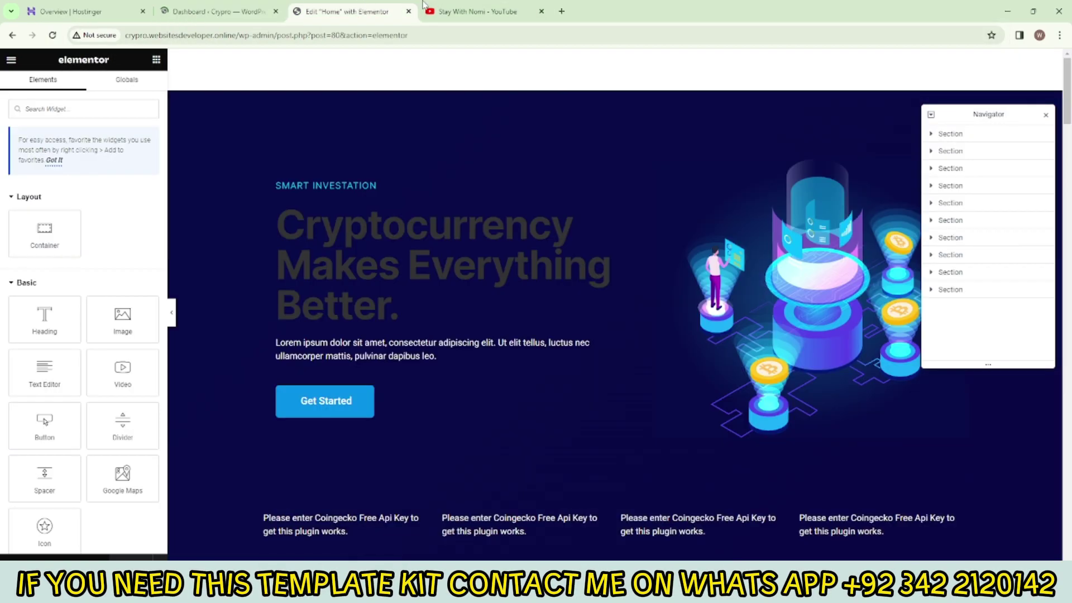